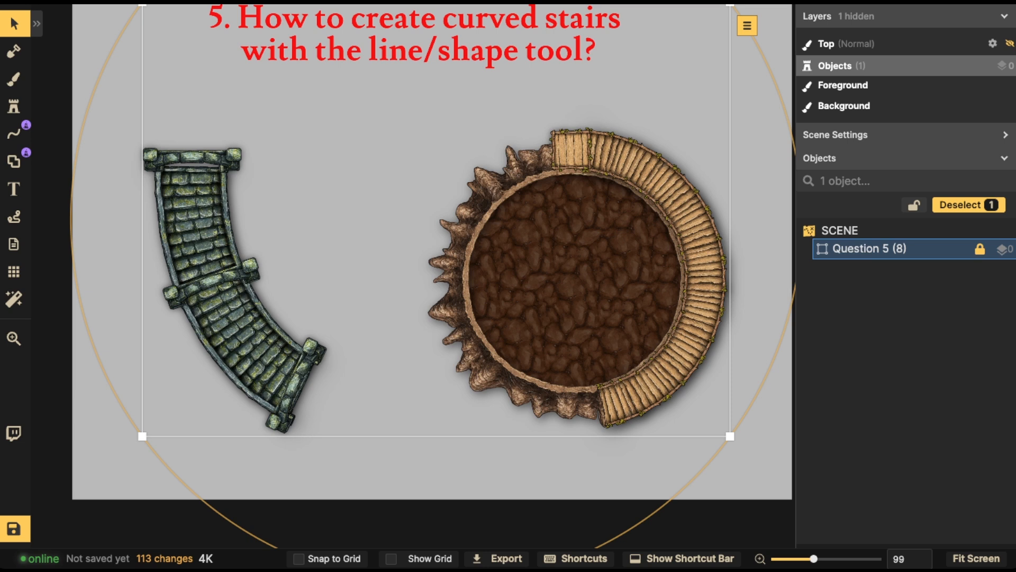
{"action": "scroll", "coordinate": [566, 295], "scroll_direction": "up", "scroll_amount": 3}
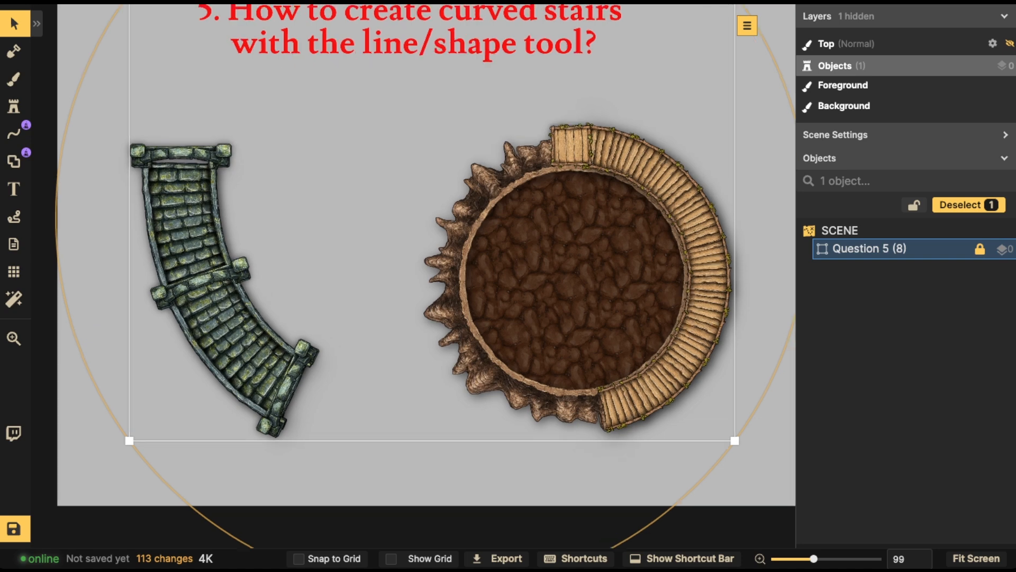
{"action": "left_click_drag", "start_coordinate": [566, 294], "coordinate": [465, 302]}
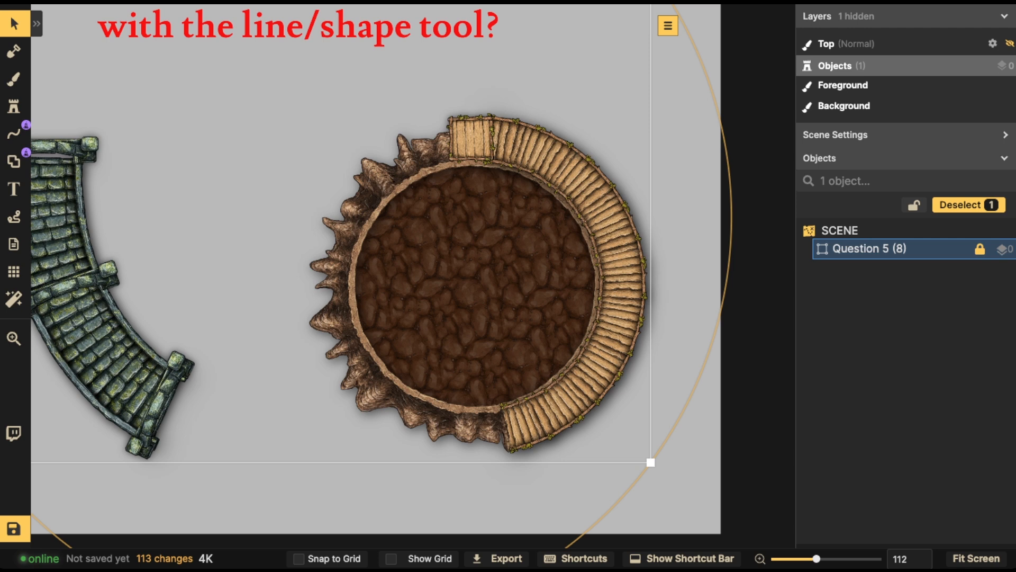
{"action": "scroll", "coordinate": [262, 301], "scroll_direction": "down", "scroll_amount": 2}
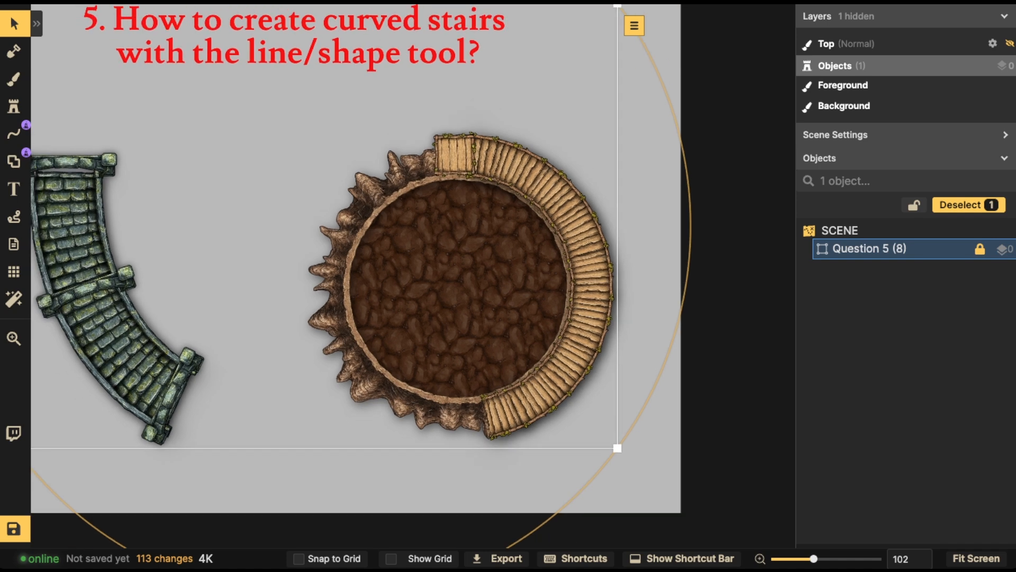
{"action": "left_click_drag", "start_coordinate": [262, 300], "coordinate": [387, 305]}
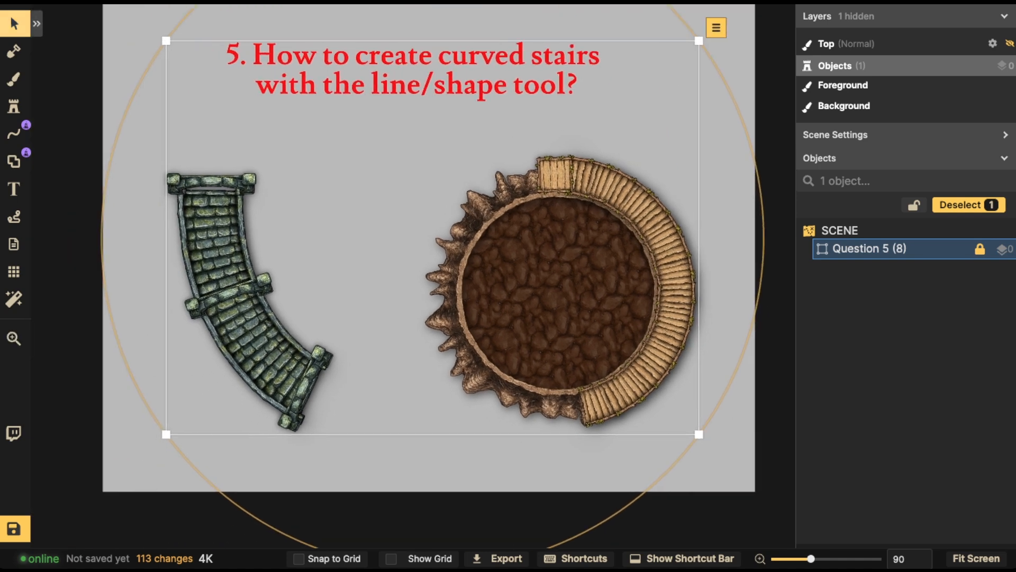
Step: Enter the Question 5 group and delete the curved green sewer stairs together with their middle archway
{"action": "left_click", "coordinate": [15, 23]}
{"action": "left_click", "coordinate": [366, 219]}
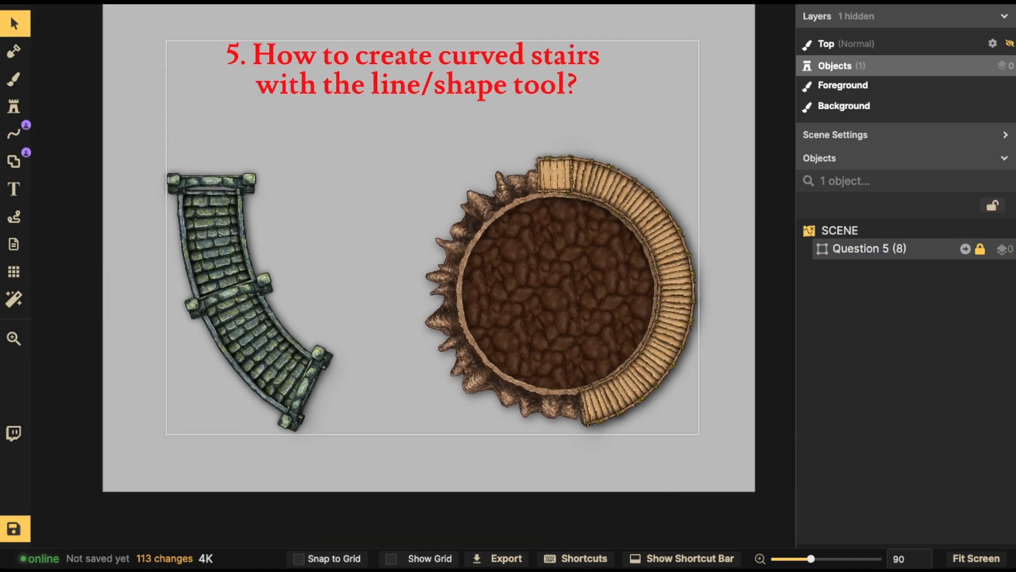
{"action": "double_click", "coordinate": [230, 292]}
{"action": "left_click", "coordinate": [230, 292]}
{"action": "key", "text": "Delete"}
{"action": "key", "text": "Delete"}
Step: Delete the two remaining Sewer Tunnel Archway stamps at the ends of the removed stairs
{"action": "left_click", "coordinate": [211, 183]}
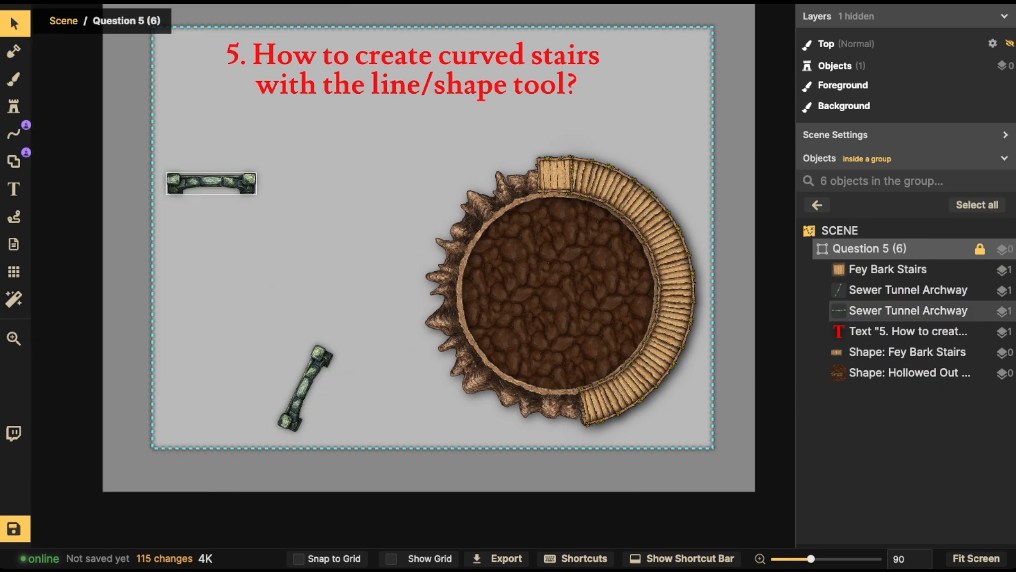
{"action": "key", "text": "Delete"}
{"action": "left_click", "coordinate": [306, 389]}
{"action": "key", "text": "Delete"}
Step: Draw a curved staircase in the empty area beside the pit using the Line Tool's Pen mode and the green Slimy Sewer stair stamp
{"action": "left_click", "coordinate": [15, 134]}
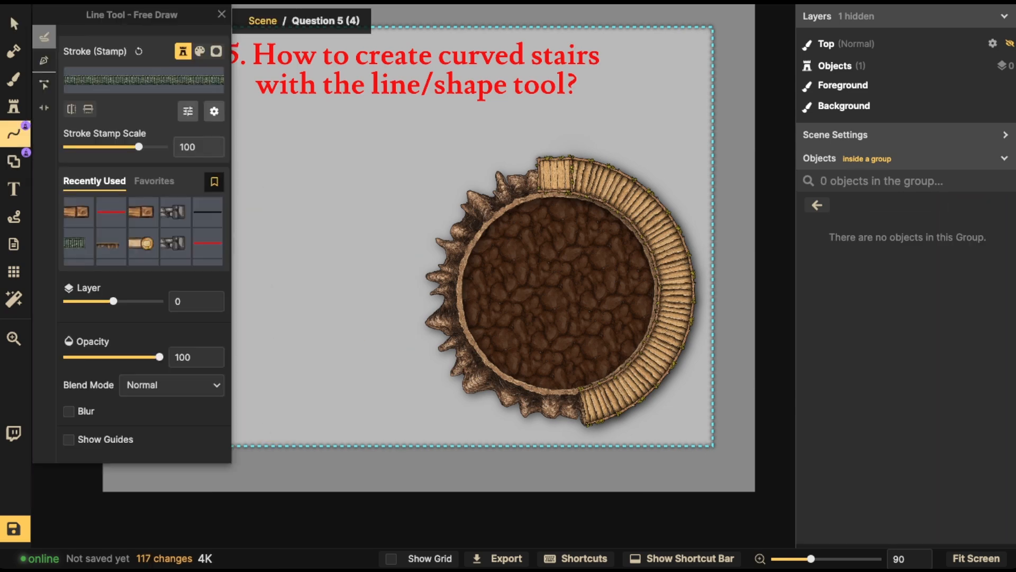
{"action": "left_click", "coordinate": [79, 244]}
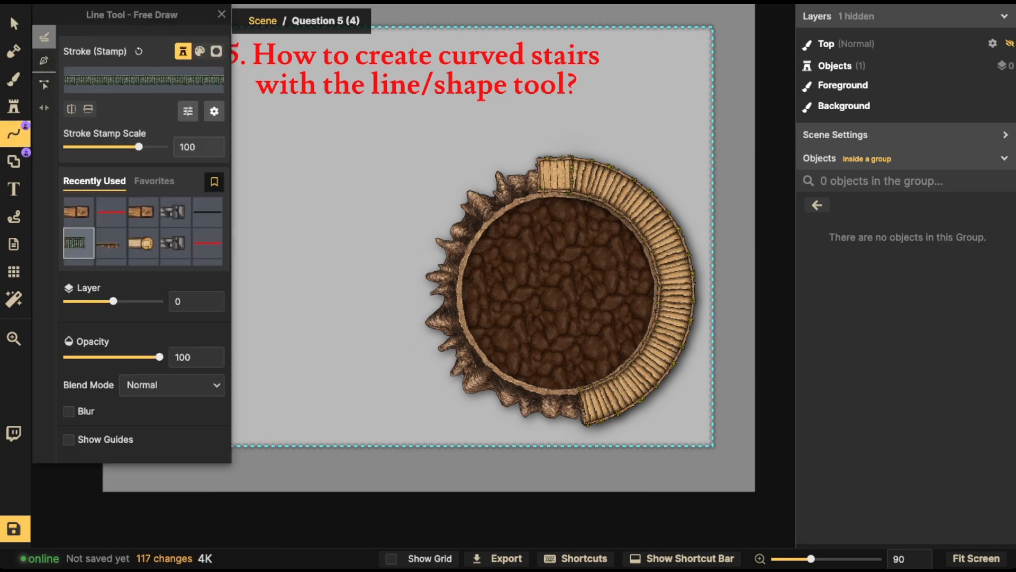
{"action": "left_click_drag", "start_coordinate": [318, 287], "coordinate": [411, 289]}
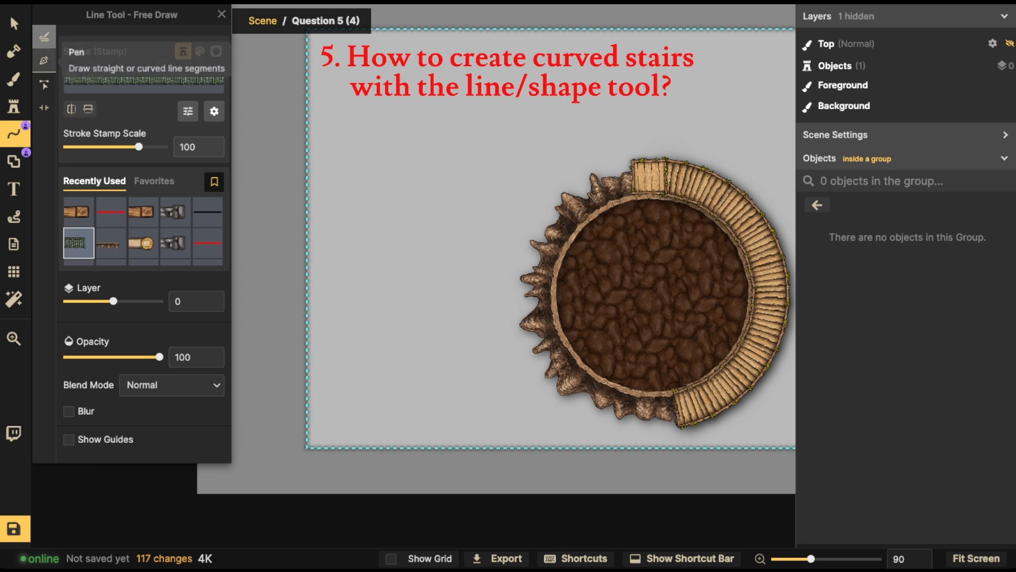
{"action": "left_click", "coordinate": [44, 60]}
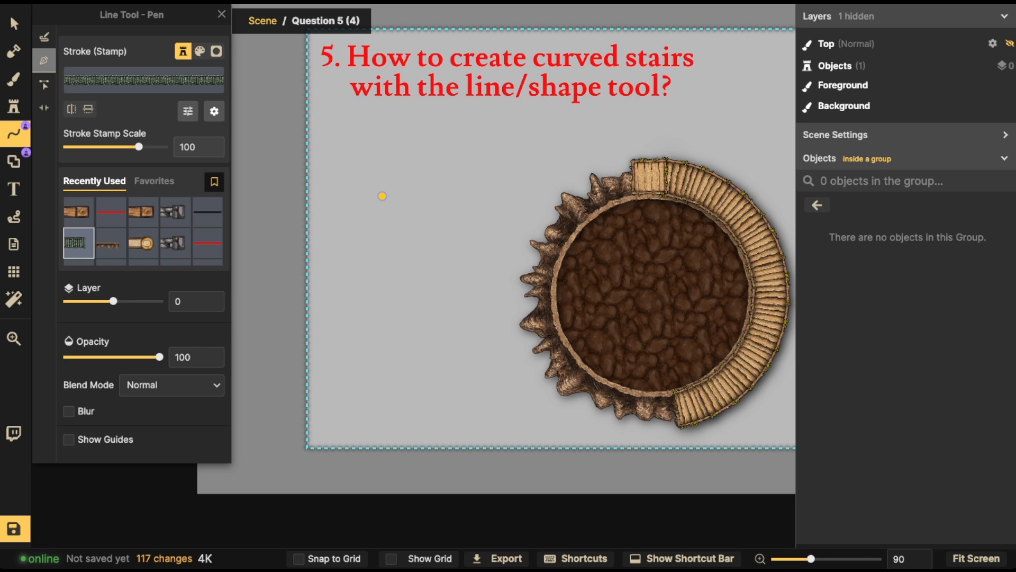
{"action": "left_click_drag", "start_coordinate": [382, 196], "coordinate": [375, 373]}
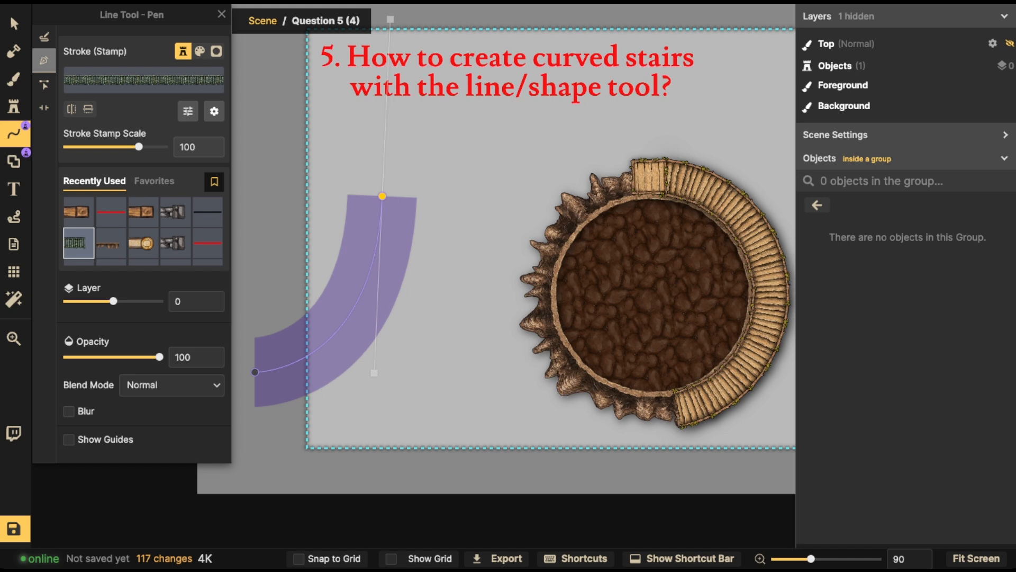
{"action": "left_click", "coordinate": [254, 372]}
{"action": "double_click", "coordinate": [254, 365]}
Step: Try a short, sharply bent sewer stair line between the curved stairs and the pit, and delete it
{"action": "left_click", "coordinate": [450, 310]}
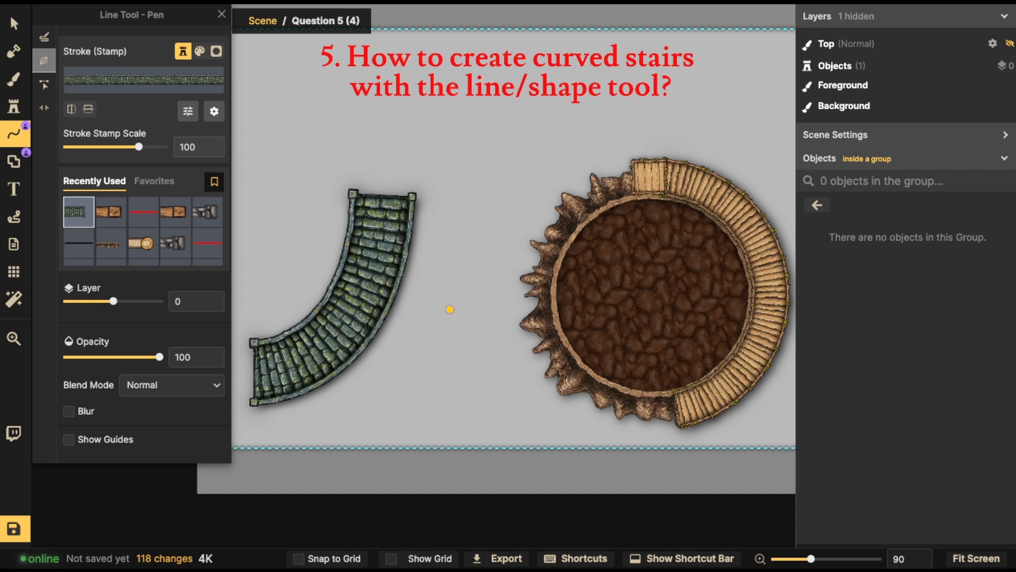
{"action": "left_click", "coordinate": [512, 337]}
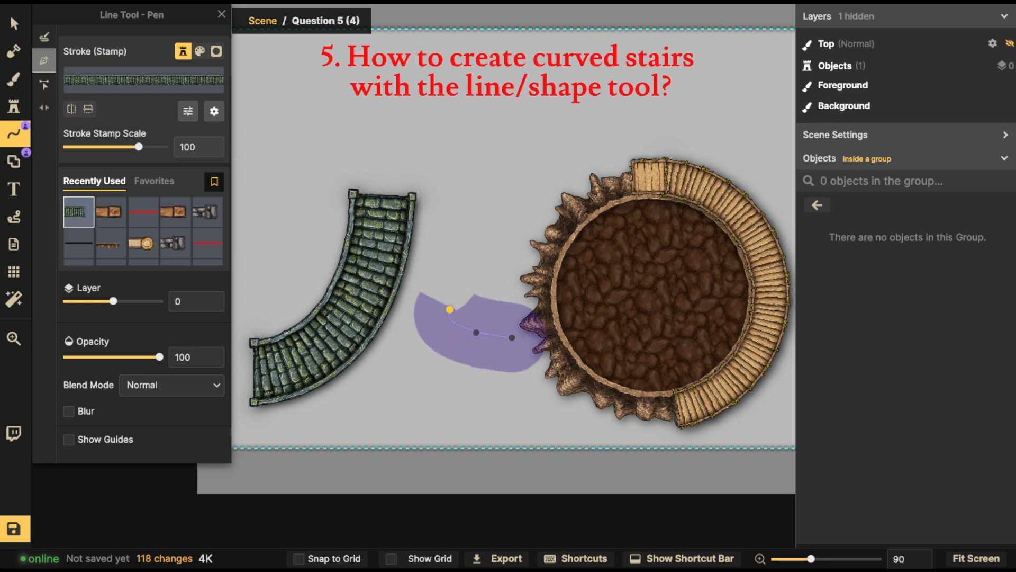
{"action": "key", "text": "Return"}
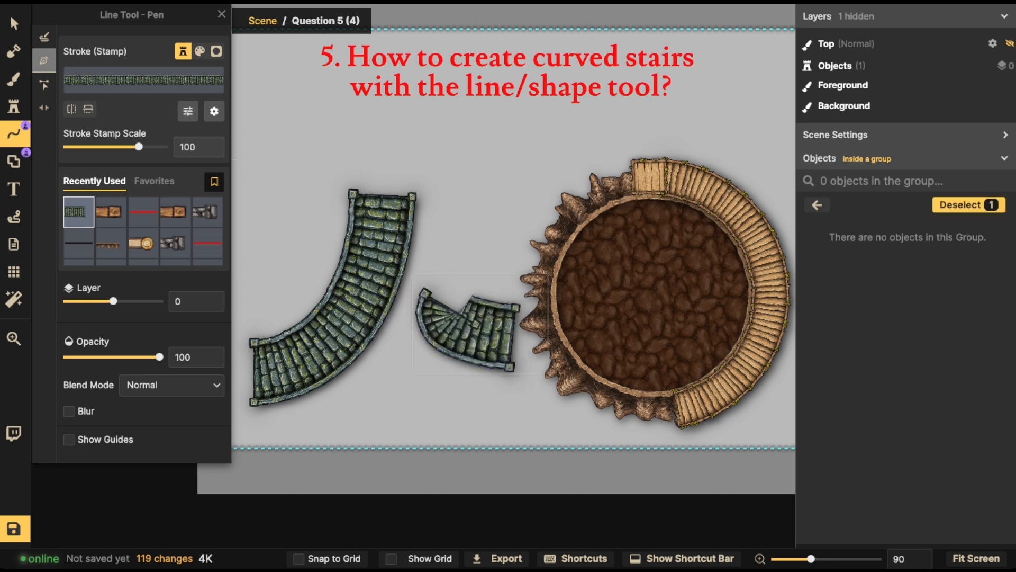
{"action": "left_click", "coordinate": [14, 24]}
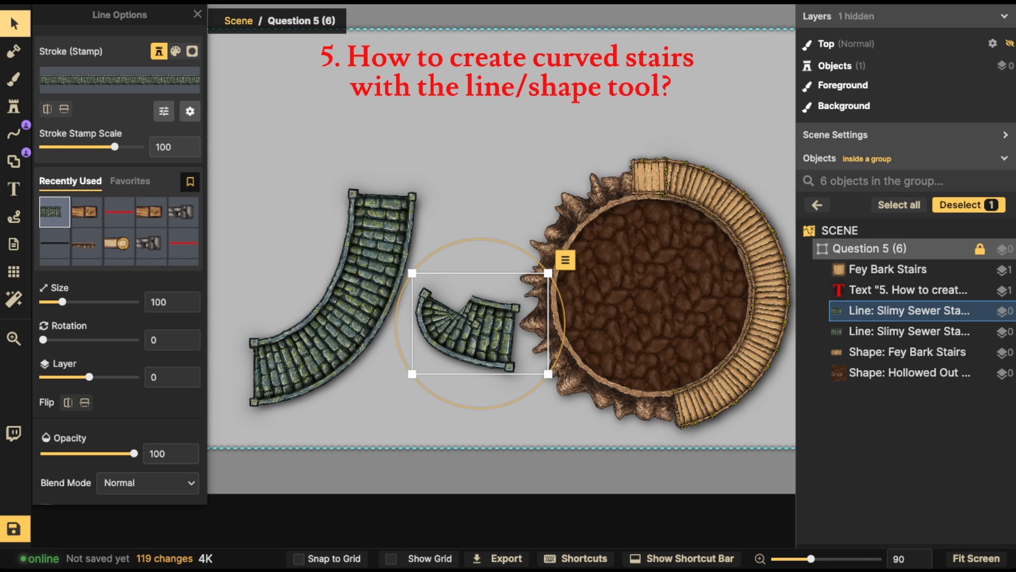
{"action": "key", "text": "Delete"}
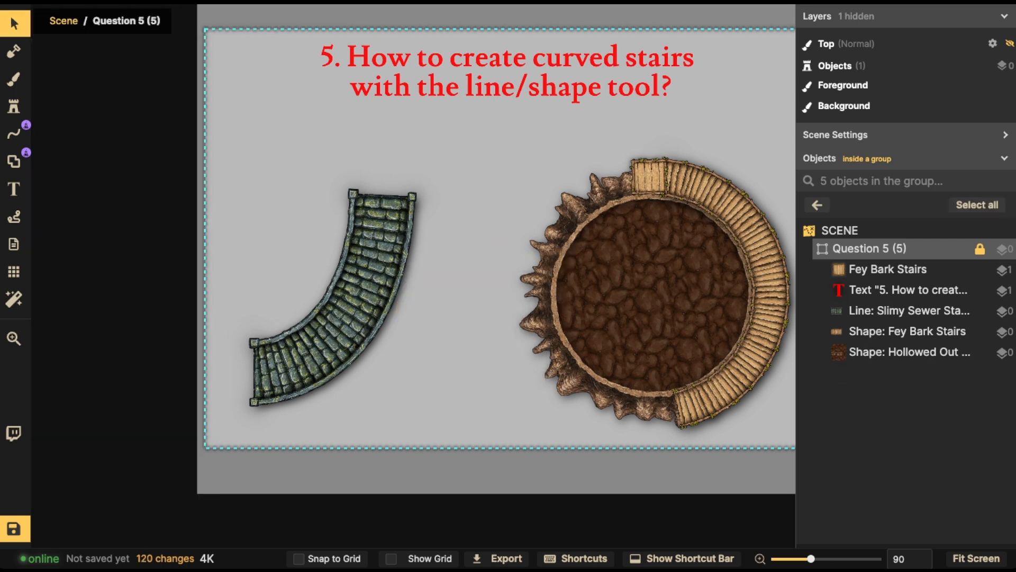
Step: Duplicate the curved sewer stairs, rotate the copy to 270 degrees and join it to the upper end of the original
{"action": "left_click", "coordinate": [366, 281]}
{"action": "left_click_drag", "start_coordinate": [365, 280], "coordinate": [374, 310]}
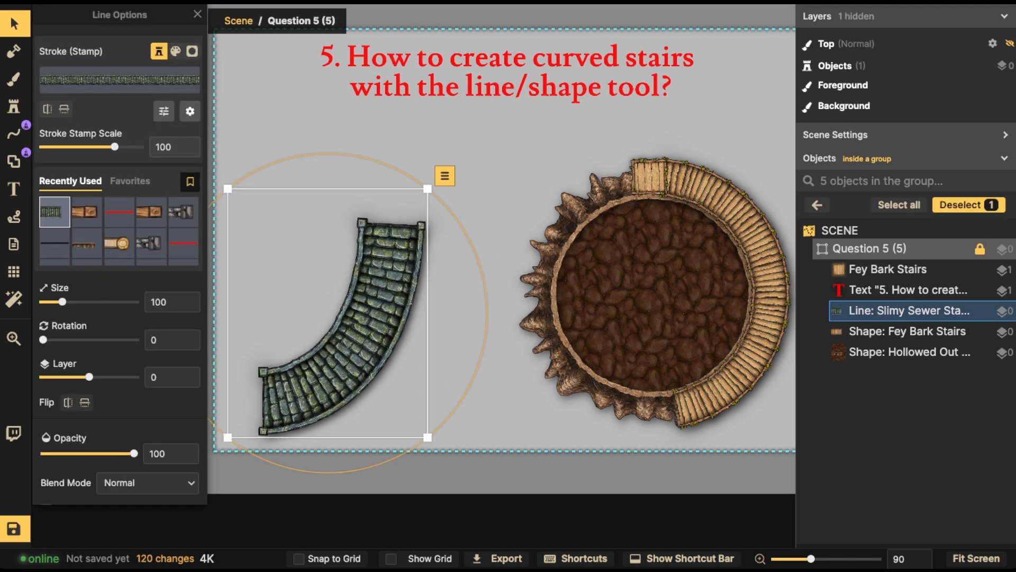
{"action": "key", "text": "ctrl+c"}
{"action": "key", "text": "ctrl+v"}
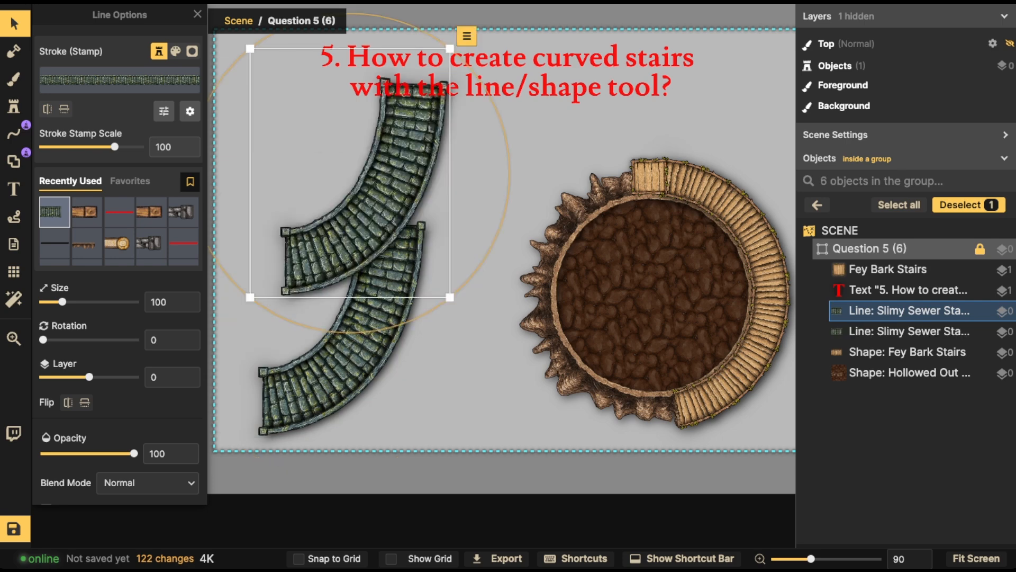
{"action": "scroll", "coordinate": [350, 172], "scroll_direction": "down", "scroll_amount": 6}
{"action": "left_click_drag", "start_coordinate": [350, 173], "coordinate": [385, 164]}
{"action": "scroll", "coordinate": [303, 161], "scroll_direction": "down", "scroll_amount": 3}
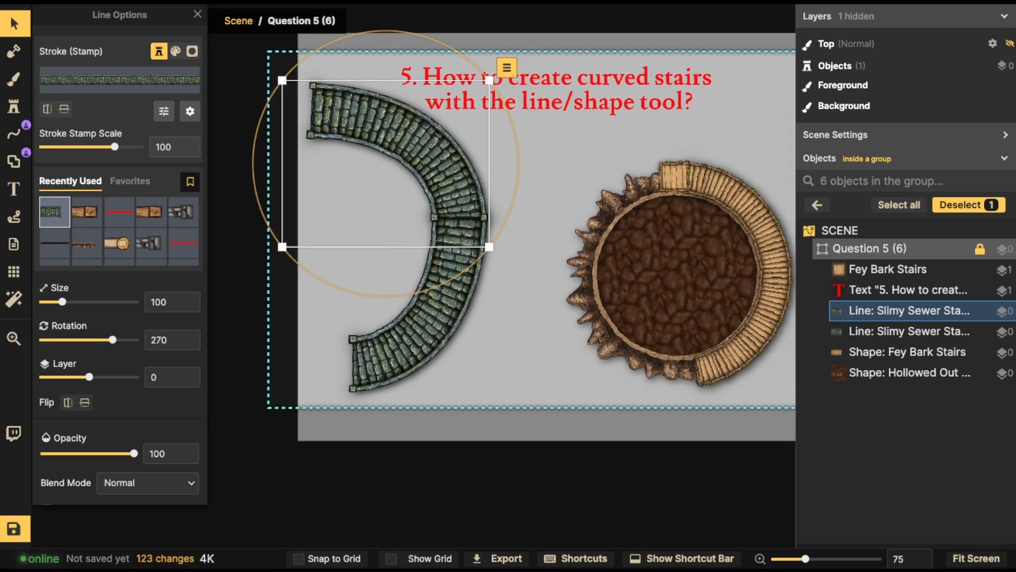
Step: Delete both curved sewer stair pieces and try starting another curved Pen line in the cleared area
{"action": "key", "text": "Delete"}
{"action": "key", "text": "Delete"}
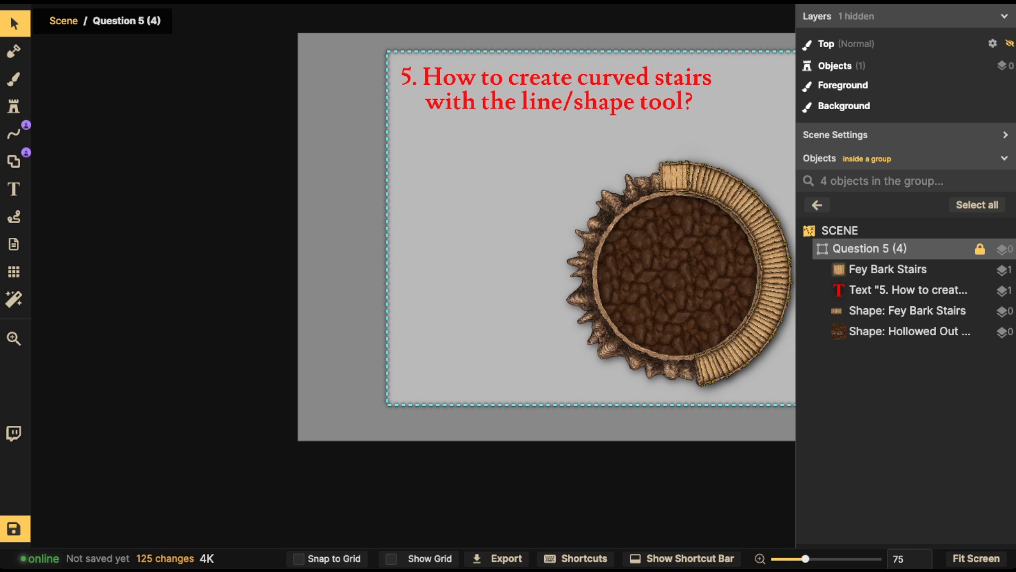
{"action": "left_click", "coordinate": [14, 133]}
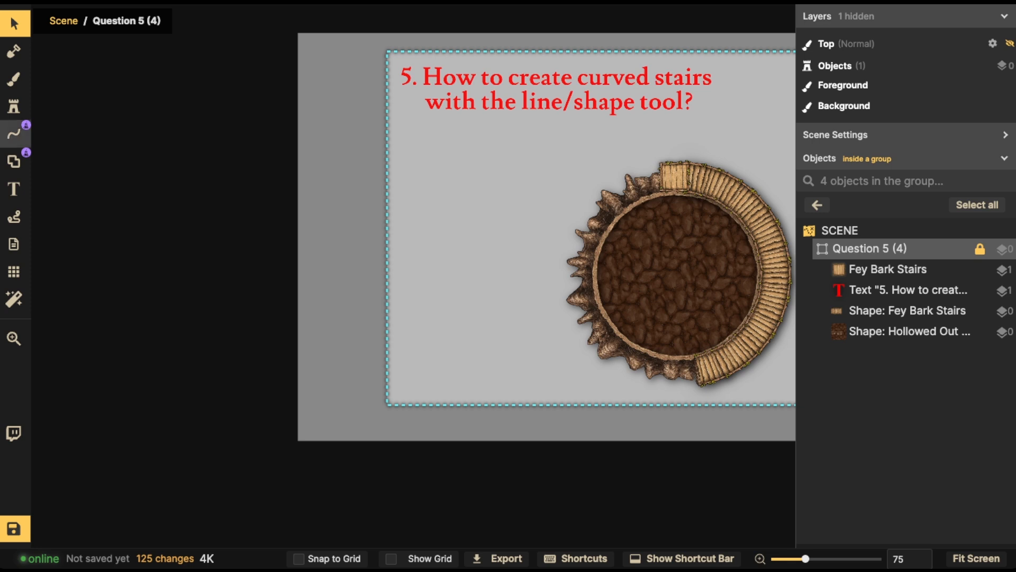
{"action": "left_click_drag", "start_coordinate": [491, 203], "coordinate": [489, 291]}
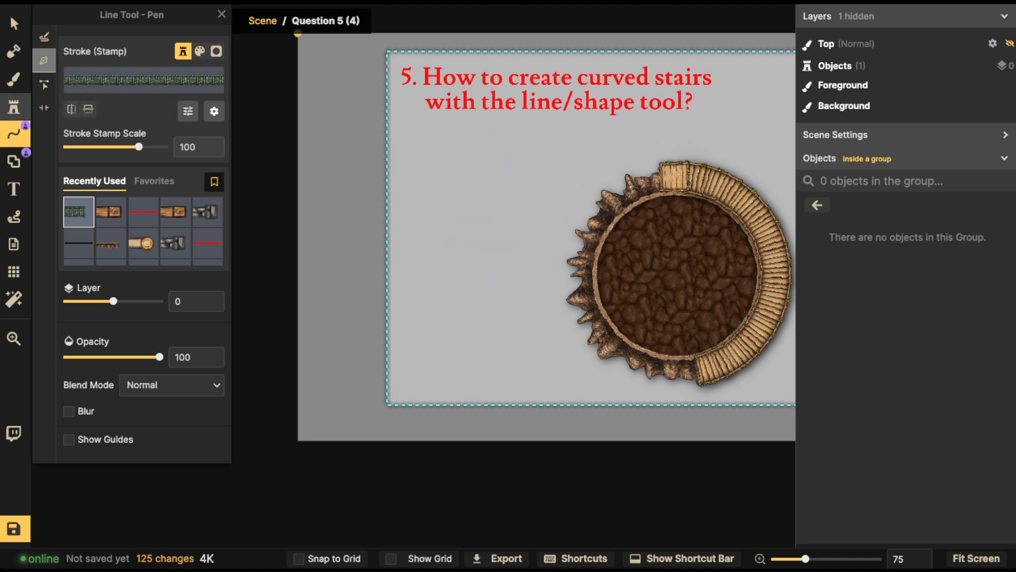
Step: Place the quarter-turn variant 4 of the White Marble Stairs stamp at scale 90 in the empty area beside the pit
{"action": "left_click", "coordinate": [14, 106]}
{"action": "scroll", "coordinate": [88, 228], "scroll_direction": "down", "scroll_amount": 2}
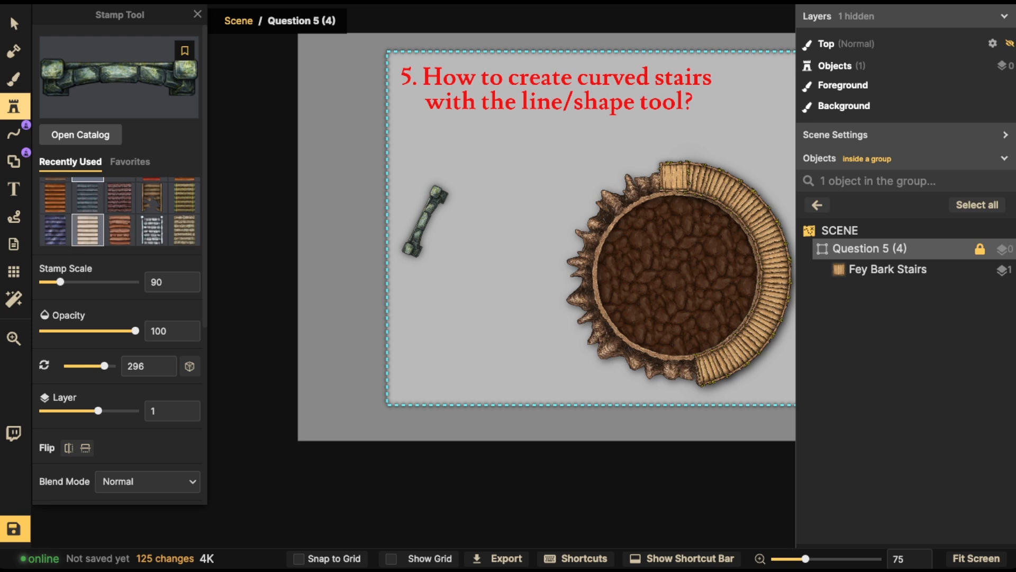
{"action": "left_click", "coordinate": [88, 230]}
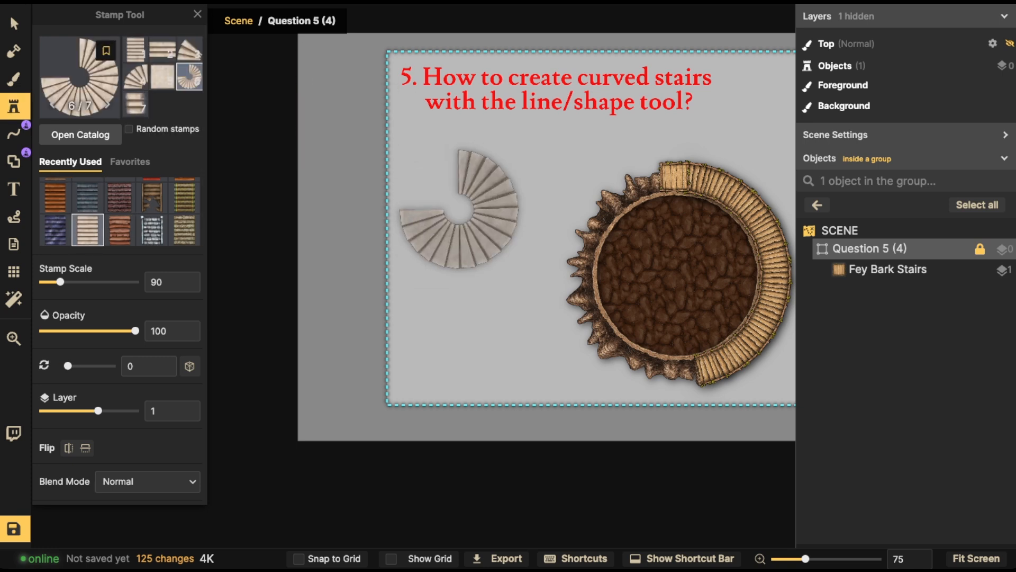
{"action": "left_click", "coordinate": [136, 76]}
{"action": "left_click", "coordinate": [455, 177]}
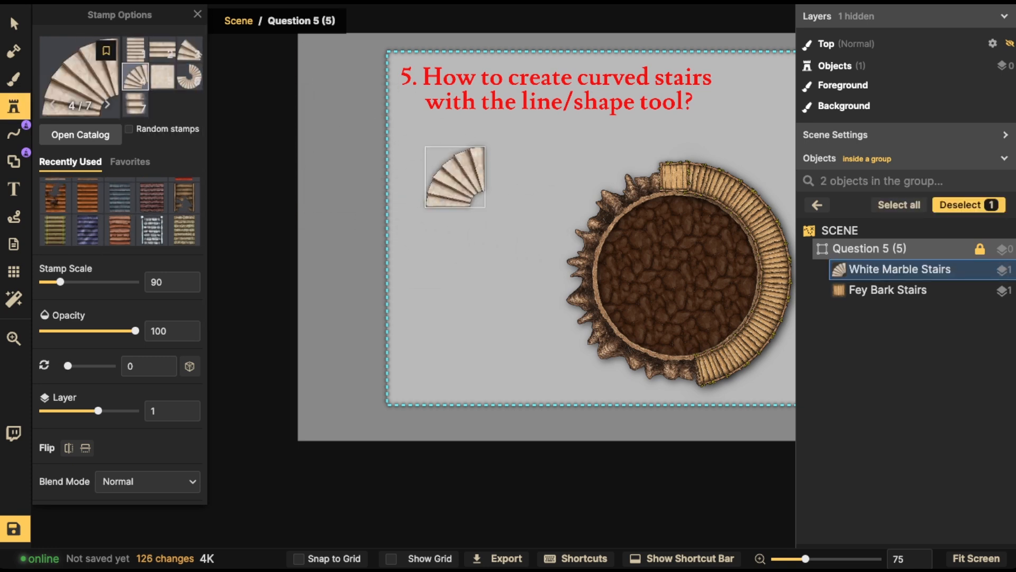
{"action": "key", "text": "Escape"}
Step: Place the wedge-shaped variant 3 of the White Marble Stairs rotated to 90 degrees and join it to the quarter-turn piece
{"action": "left_click", "coordinate": [190, 50]}
{"action": "scroll", "coordinate": [563, 248], "scroll_direction": "up", "scroll_amount": 6}
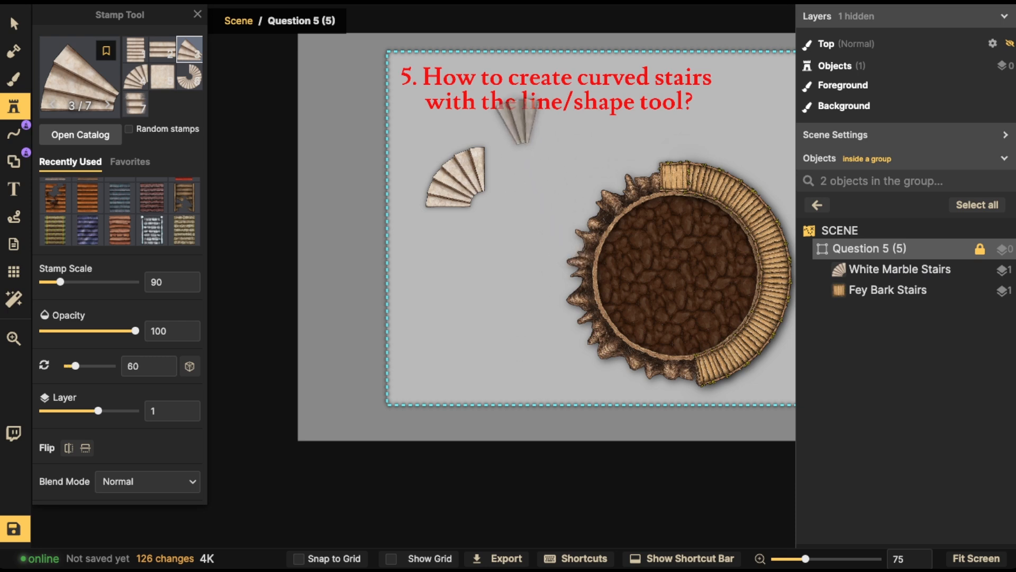
{"action": "left_click", "coordinate": [516, 171]}
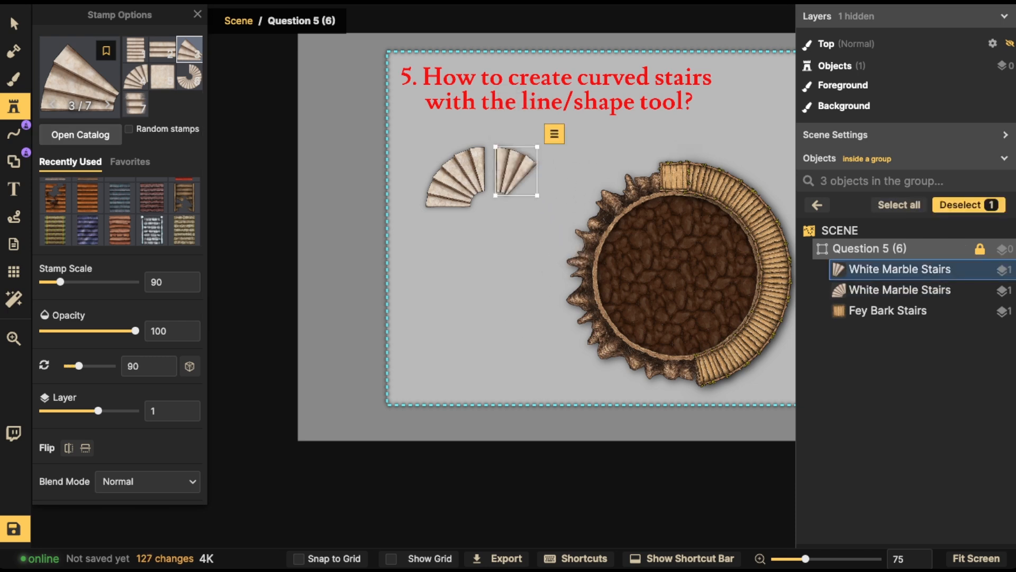
{"action": "key", "text": "v"}
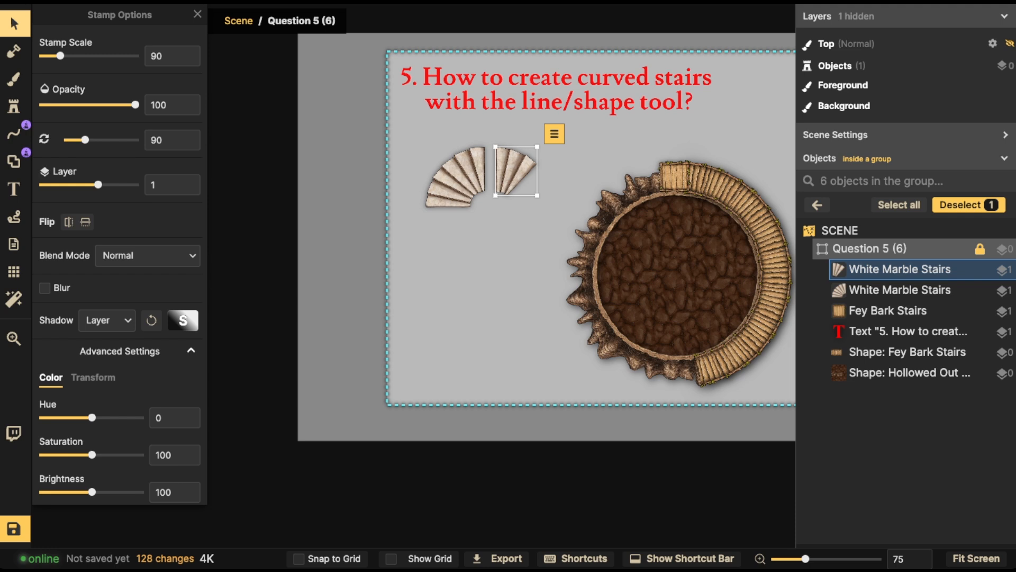
{"action": "left_click_drag", "start_coordinate": [516, 171], "coordinate": [505, 169]}
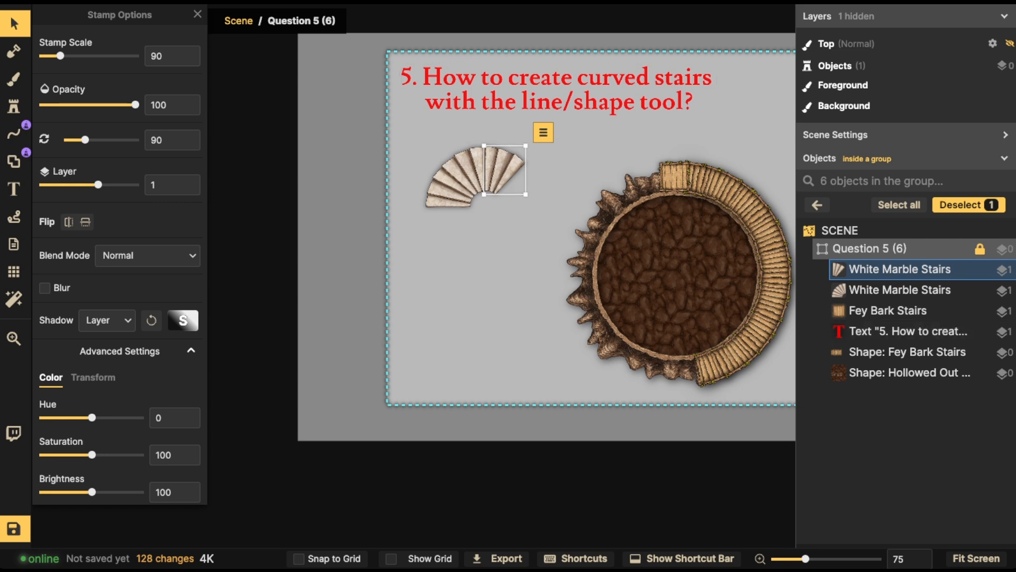
Step: Delete both White Marble Stairs stamps
{"action": "key", "text": "Delete"}
{"action": "left_click", "coordinate": [466, 178]}
{"action": "key", "text": "Delete"}
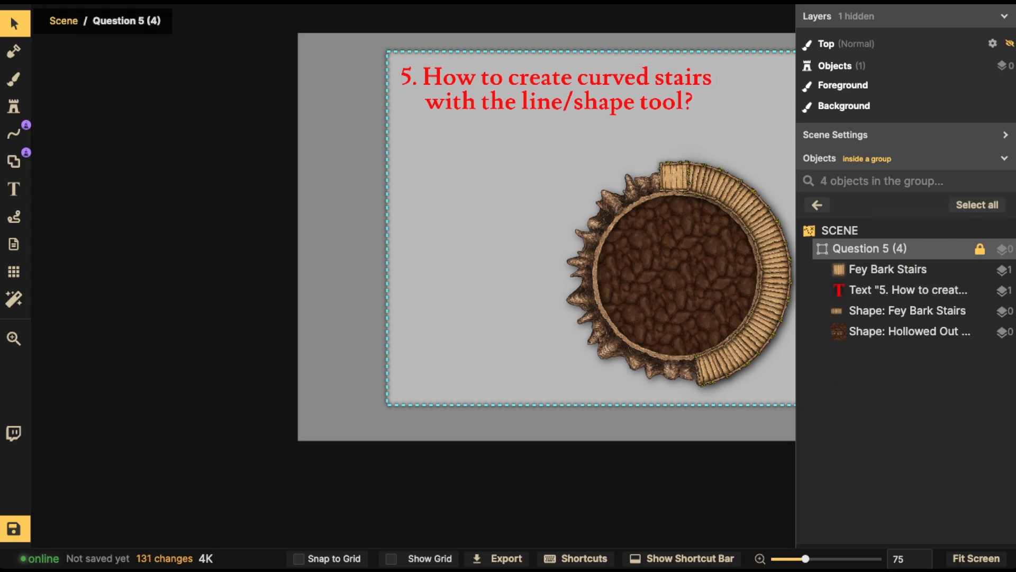
Step: Delete the straight Fey Bark Stairs landing and the curved Fey Bark Stairs shape around the pit
{"action": "scroll", "coordinate": [469, 177], "scroll_direction": "down", "scroll_amount": 2}
{"action": "left_click_drag", "start_coordinate": [587, 228], "coordinate": [491, 227]}
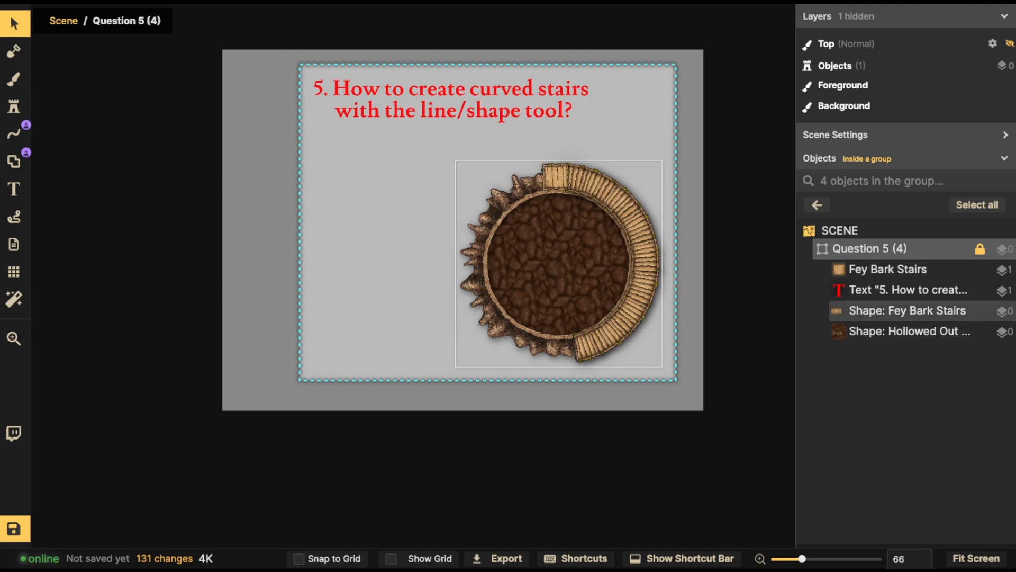
{"action": "left_click", "coordinate": [642, 238]}
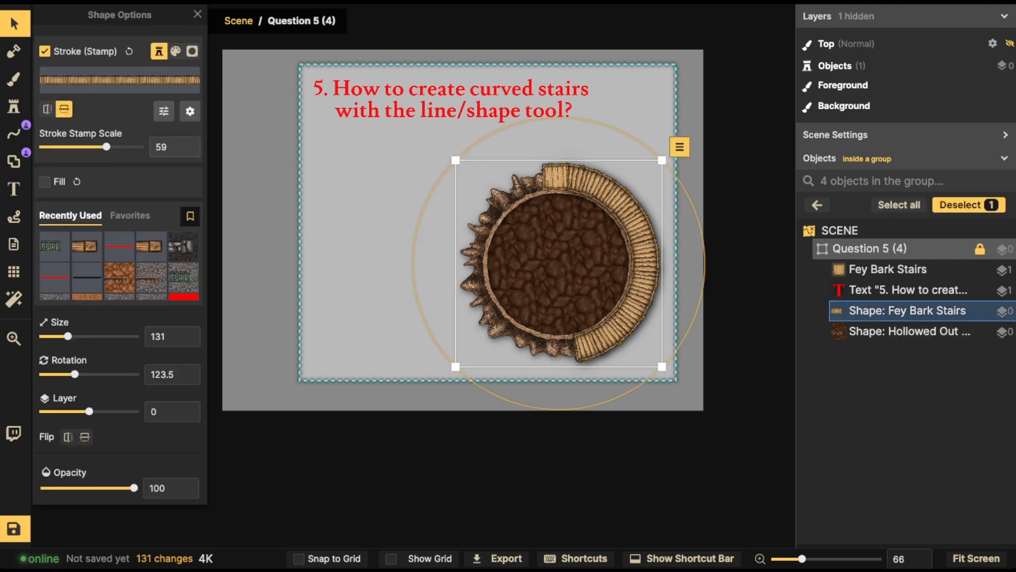
{"action": "scroll", "coordinate": [552, 194], "scroll_direction": "up", "scroll_amount": 5}
{"action": "left_click_drag", "start_coordinate": [559, 169], "coordinate": [517, 159]}
{"action": "left_click", "coordinate": [517, 160]}
{"action": "scroll", "coordinate": [519, 163], "scroll_direction": "down", "scroll_amount": 3}
{"action": "key", "text": "Delete"}
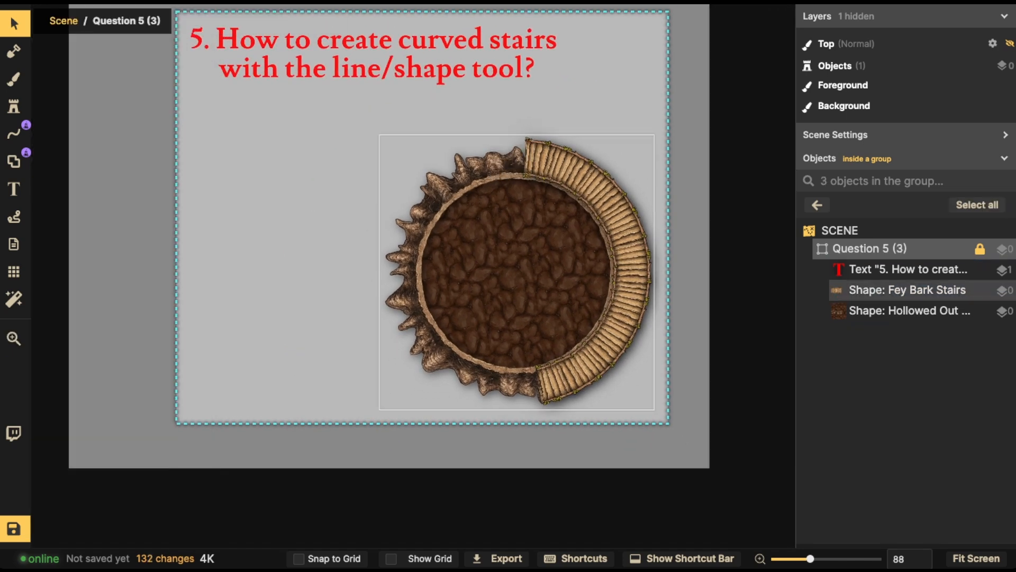
{"action": "key", "text": "Delete"}
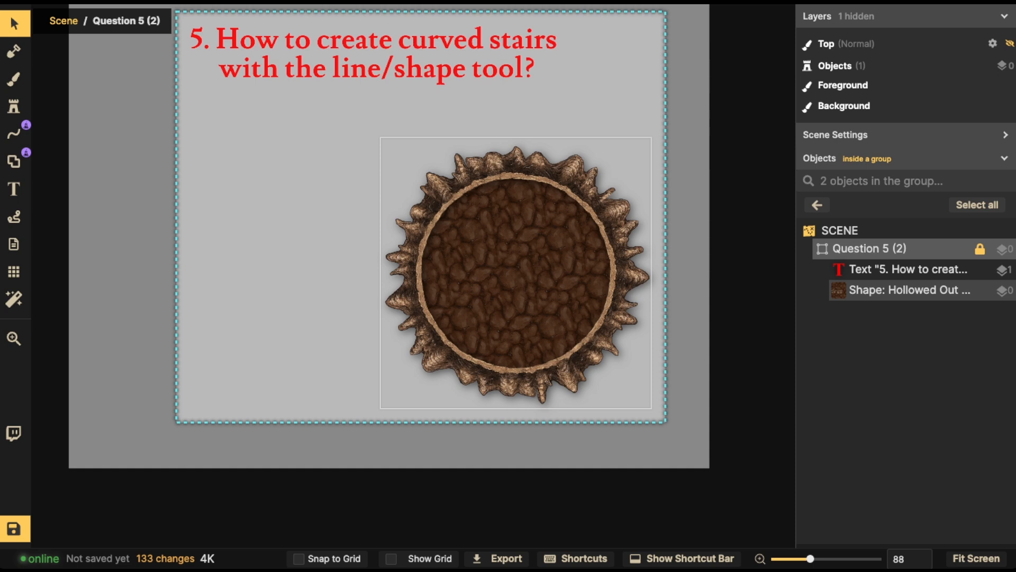
Step: Duplicate the Hollowed Out pit shape and place the copy in the empty area beside the original
{"action": "left_click", "coordinate": [517, 254]}
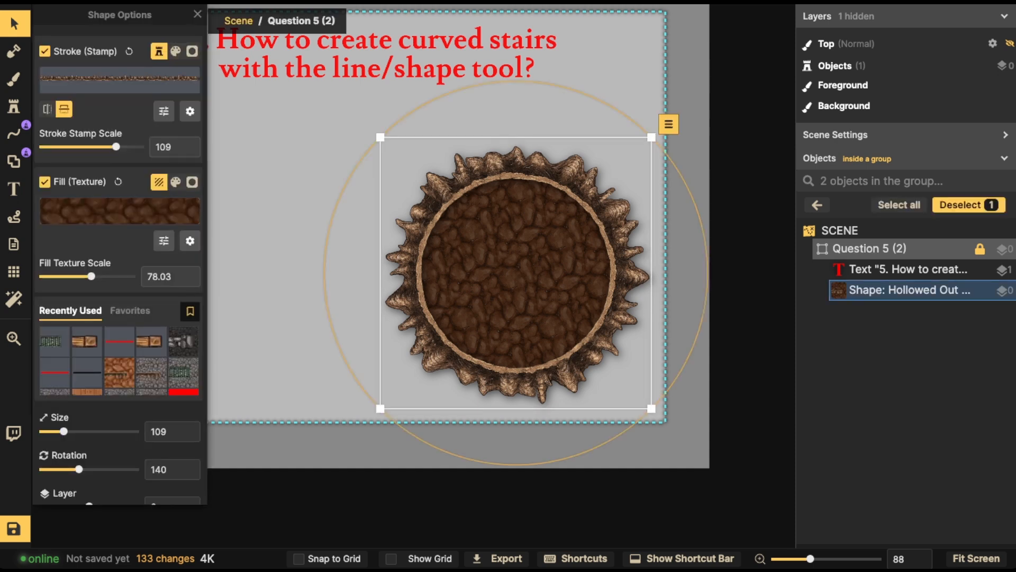
{"action": "key", "text": "ctrl+c"}
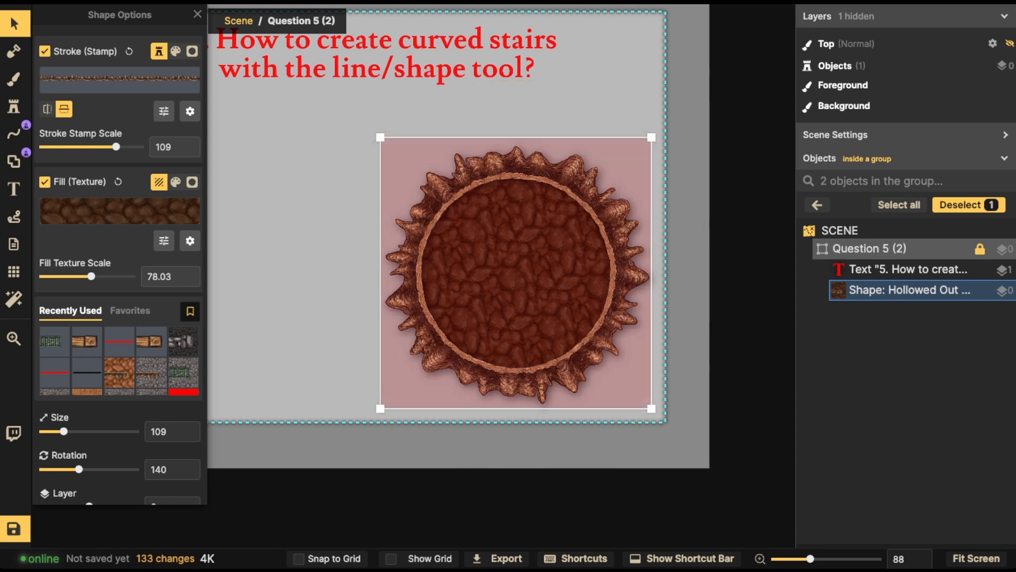
{"action": "key", "text": "ctrl+v"}
{"action": "key", "text": "space"}
{"action": "left_click_drag", "start_coordinate": [390, 256], "coordinate": [596, 277]}
{"action": "left_click_drag", "start_coordinate": [596, 277], "coordinate": [544, 285]}
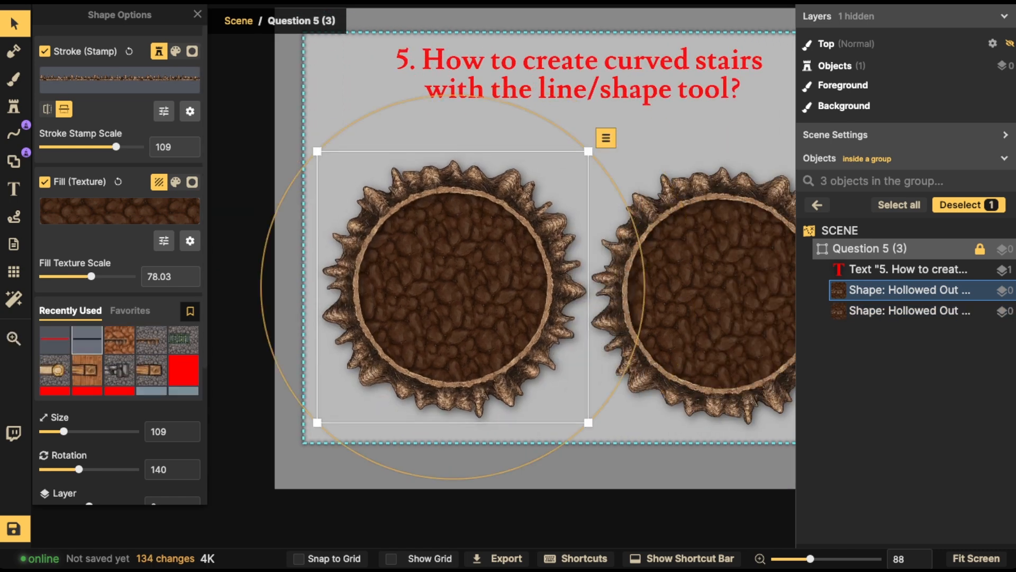
Step: Remove the copied shape's fill and change its stroke to the Fey Bark Stairs stamp at scale 56
{"action": "left_click", "coordinate": [120, 210]}
{"action": "key", "text": "Escape"}
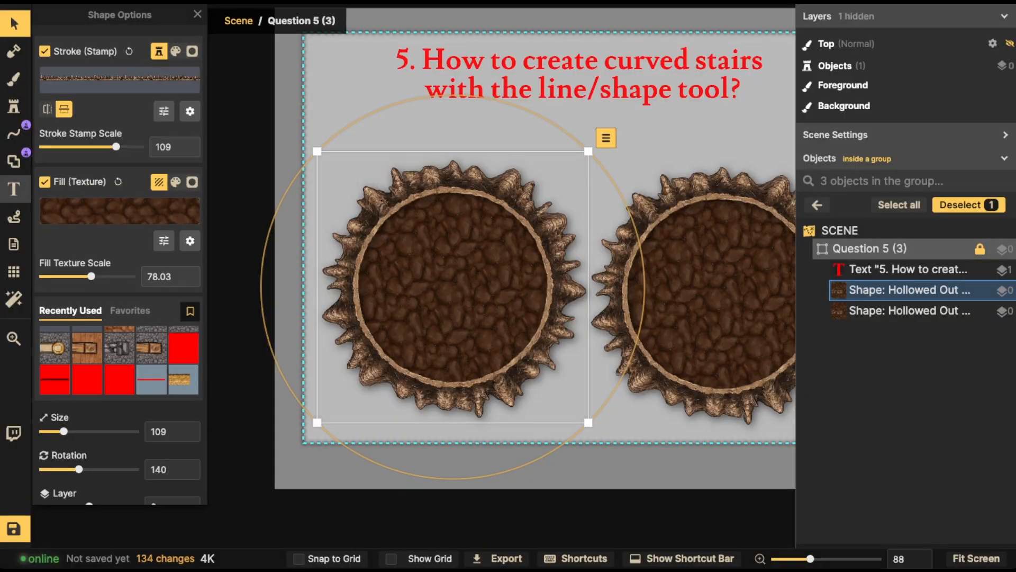
{"action": "left_click", "coordinate": [45, 182]}
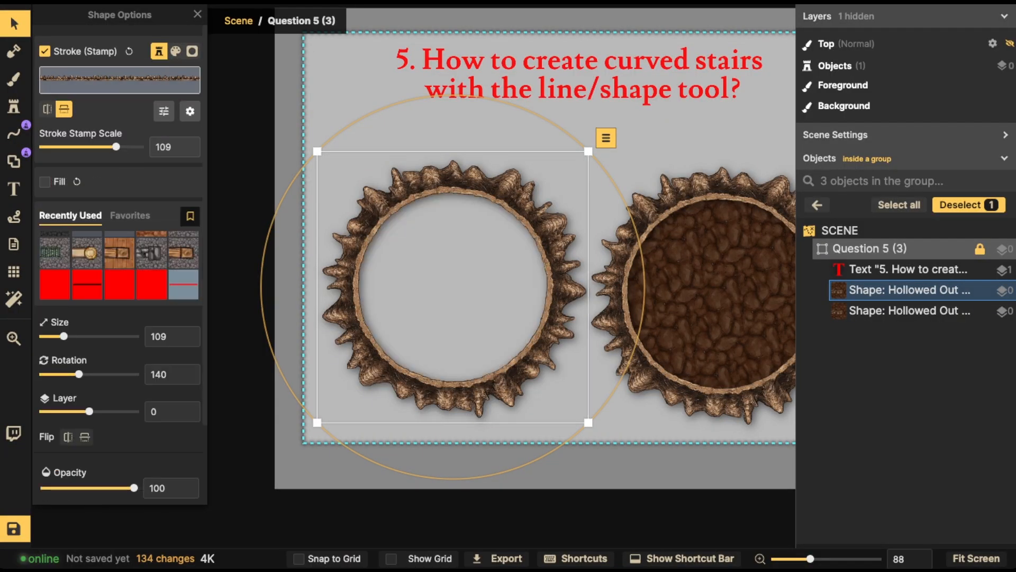
{"action": "left_click", "coordinate": [120, 78]}
{"action": "left_click", "coordinate": [350, 176]}
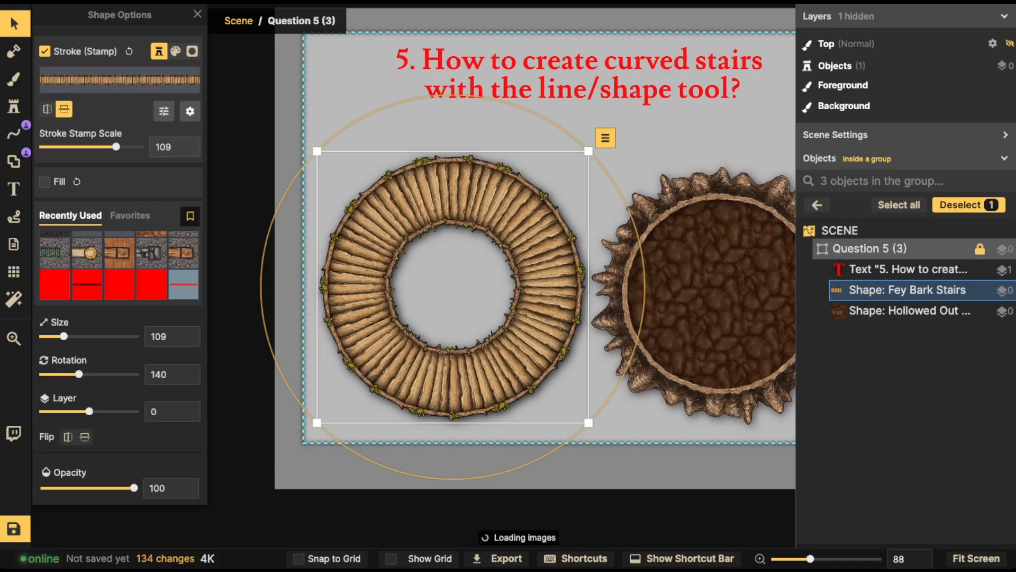
{"action": "left_click_drag", "start_coordinate": [116, 147], "coordinate": [106, 147]}
{"action": "left_click_drag", "start_coordinate": [107, 147], "coordinate": [106, 147]}
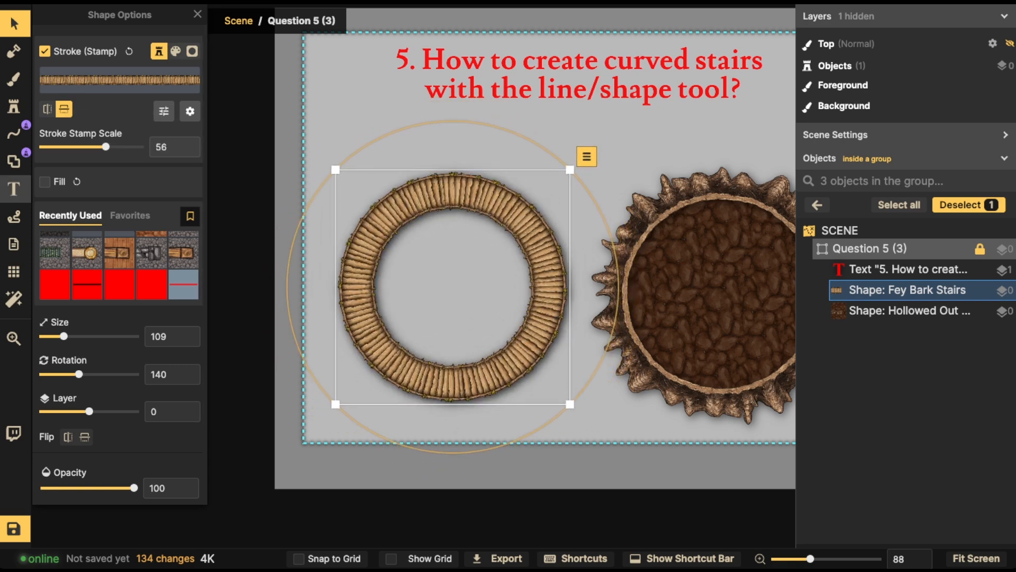
Step: Add a portal 314.6 wide to the Fey Bark Stairs ring and position the gap on the ring's right side
{"action": "left_click", "coordinate": [14, 162]}
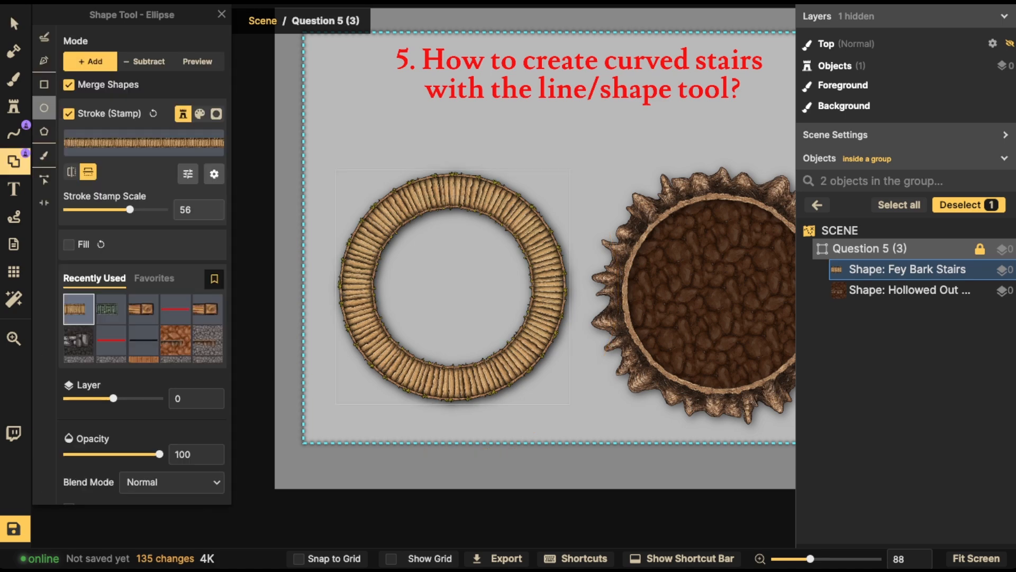
{"action": "left_click", "coordinate": [44, 203]}
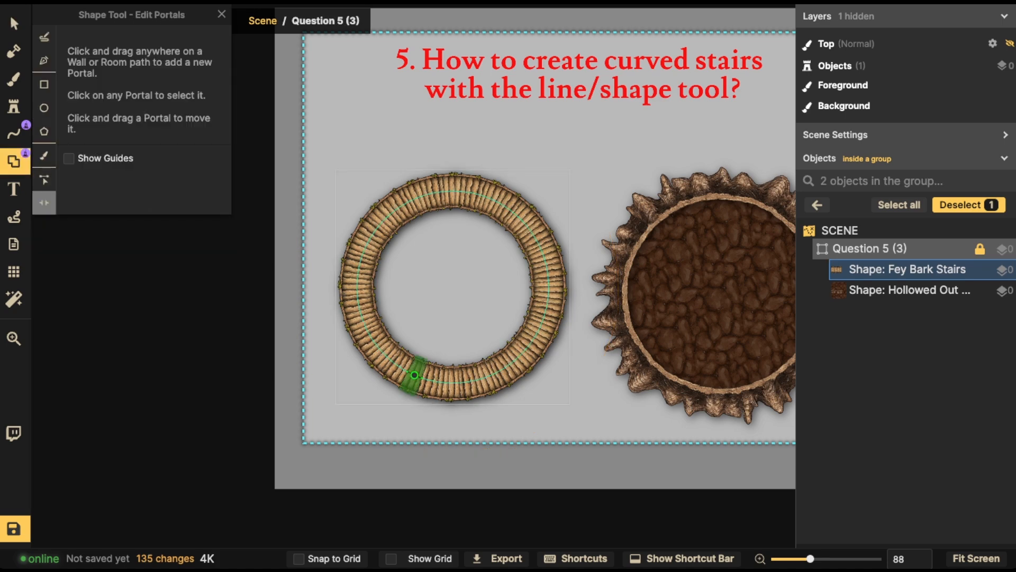
{"action": "left_click", "coordinate": [458, 382]}
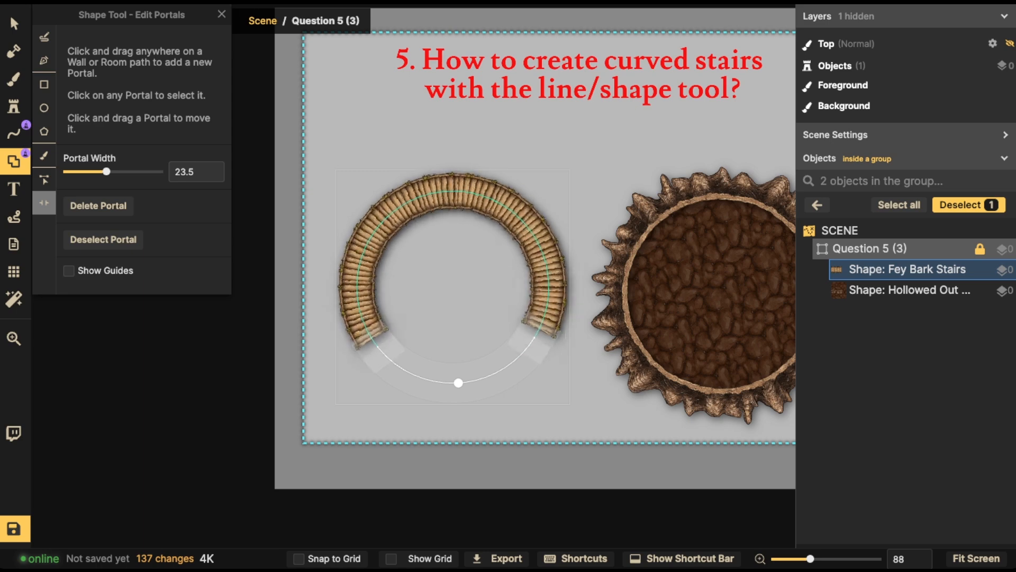
{"action": "left_click_drag", "start_coordinate": [458, 382], "coordinate": [544, 257]}
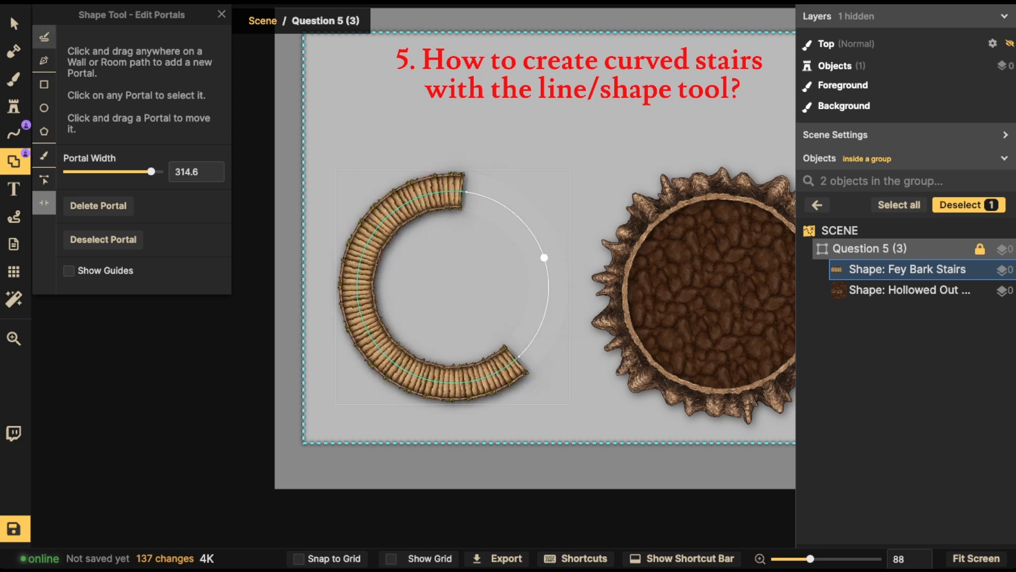
Step: Move the Fey Bark Stairs arc around the pit and fit it with size 129 and stroke stamp scale 58
{"action": "left_click", "coordinate": [14, 24]}
{"action": "left_click_drag", "start_coordinate": [360, 286], "coordinate": [503, 279]}
{"action": "scroll", "coordinate": [627, 291], "scroll_direction": "down", "scroll_amount": 1}
{"action": "key", "text": "bracketright"}
{"action": "key", "text": "bracketright"}
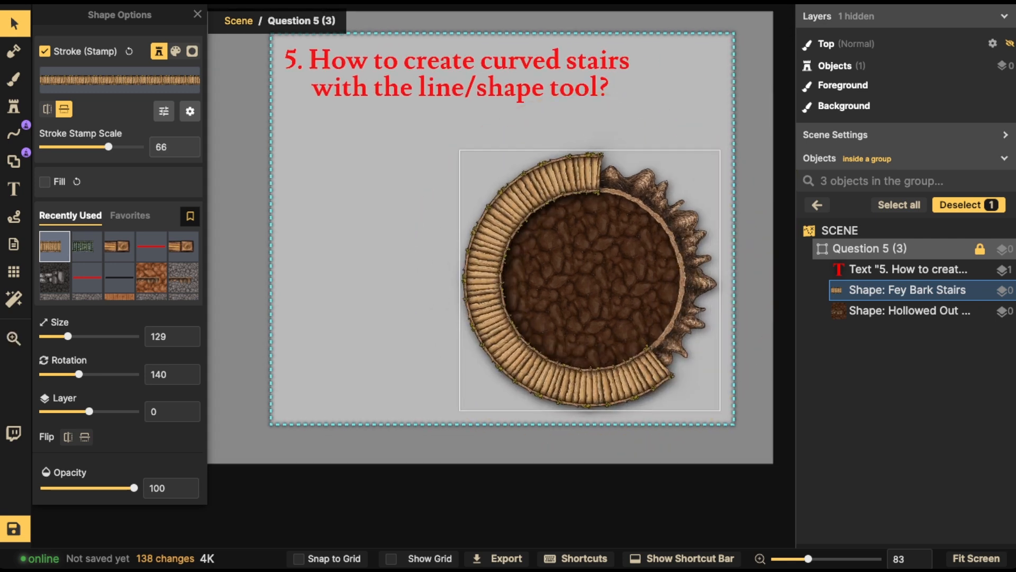
{"action": "key", "text": "bracketright"}
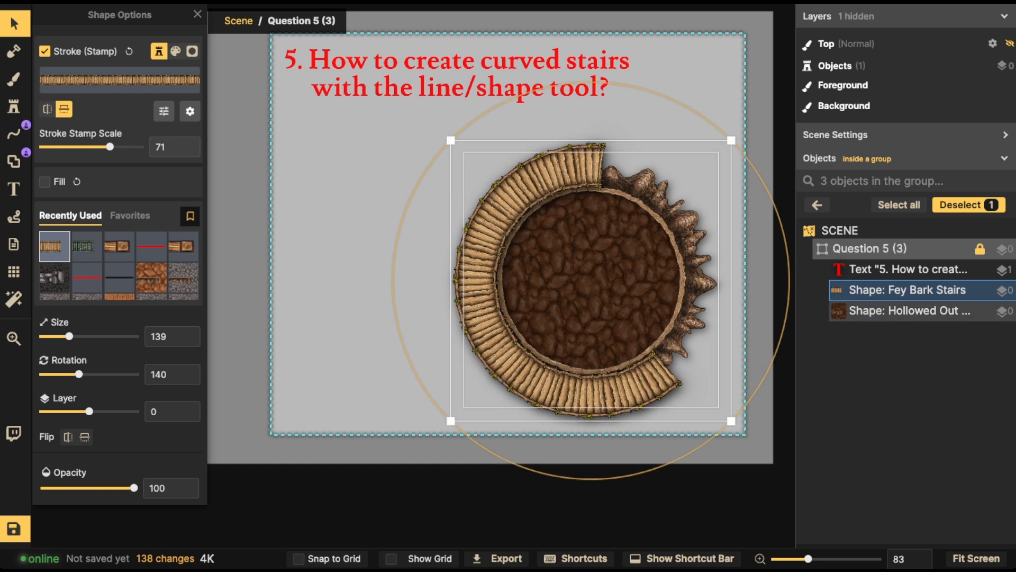
{"action": "left_click_drag", "start_coordinate": [111, 146], "coordinate": [108, 147]}
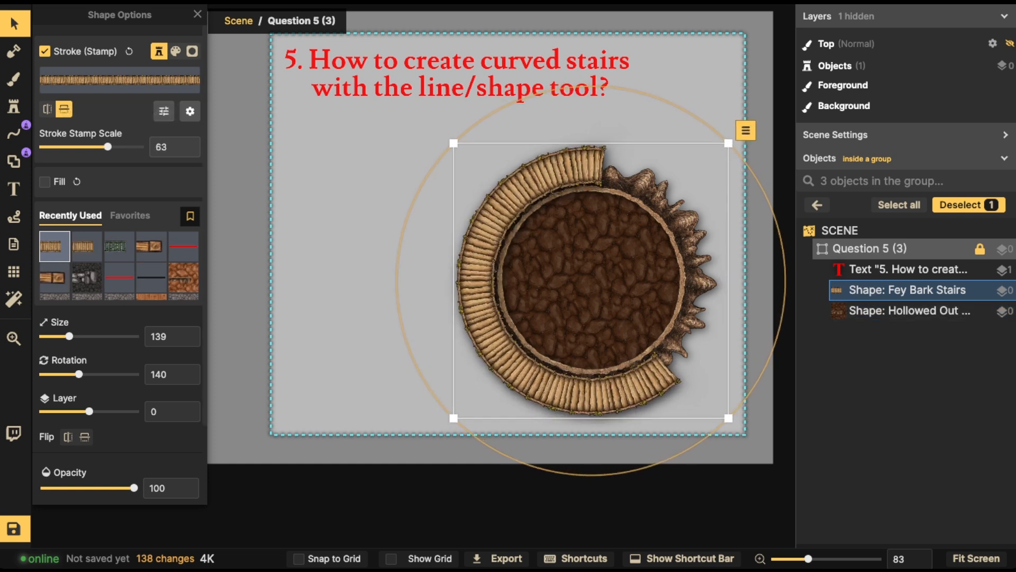
{"action": "key", "text": "bracketleft"}
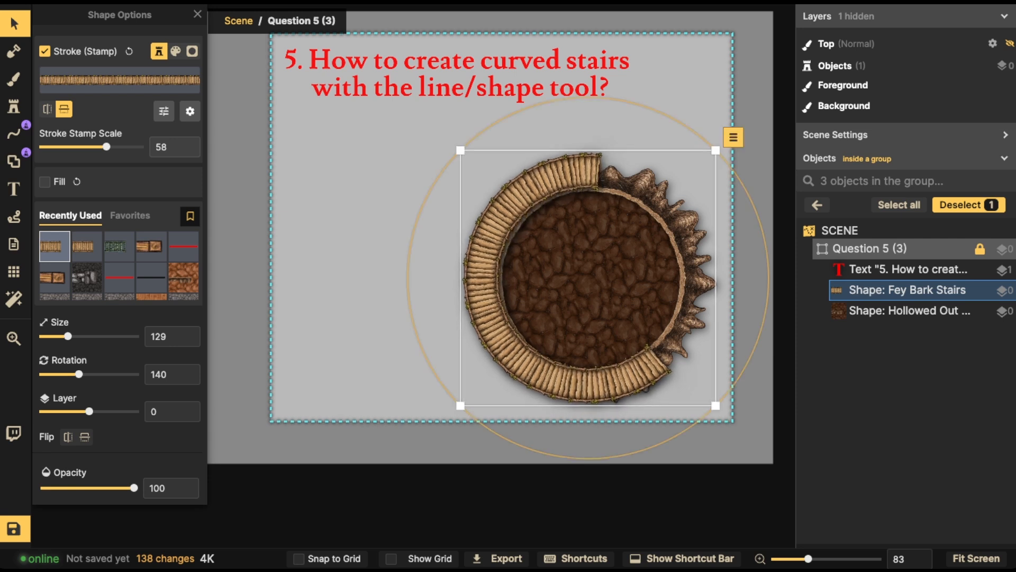
{"action": "key", "text": "Escape"}
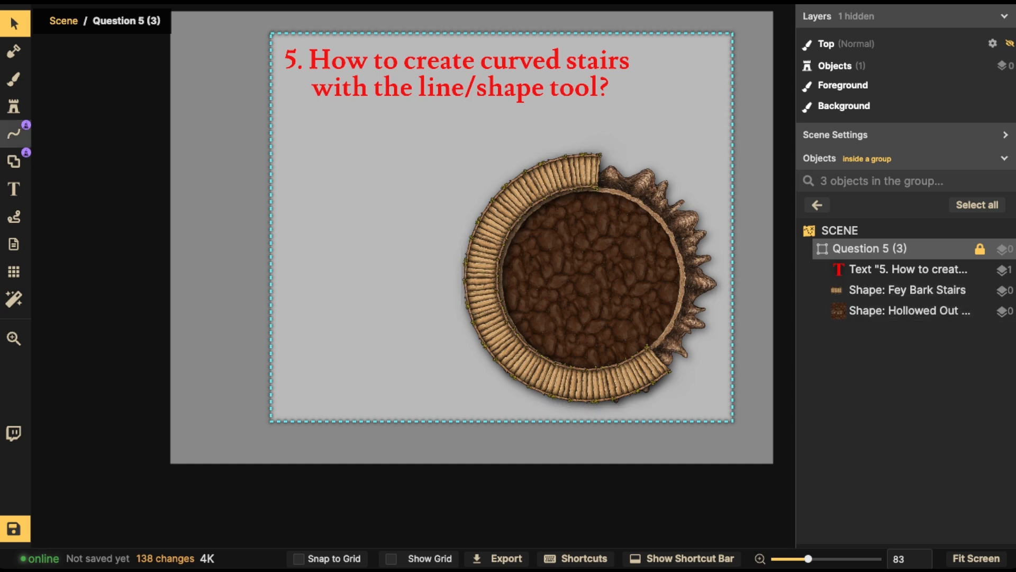
Step: Set up the Shape Tool brush with the stroke off, shape merging off and the fill on
{"action": "left_click", "coordinate": [14, 161]}
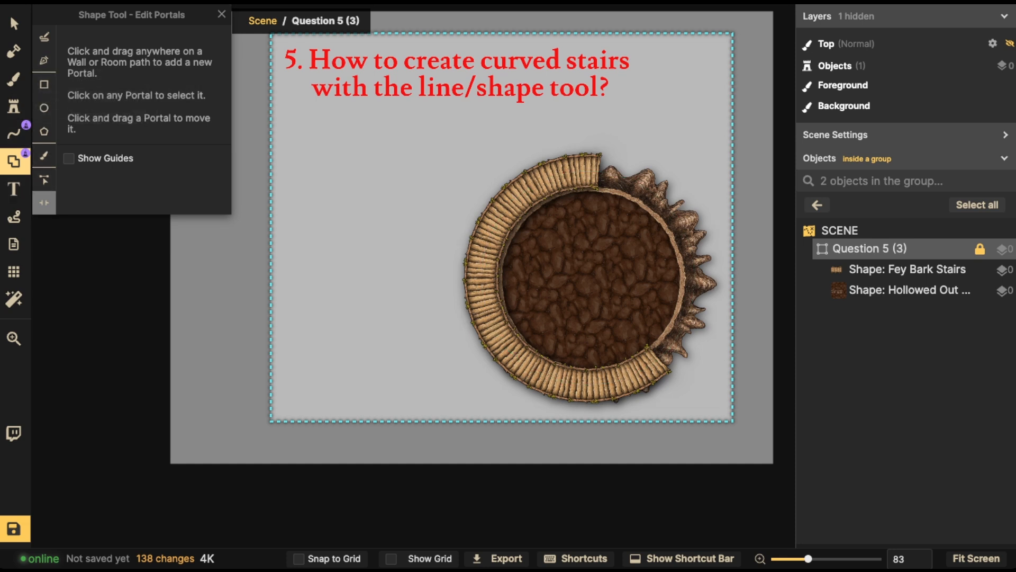
{"action": "left_click", "coordinate": [44, 155]}
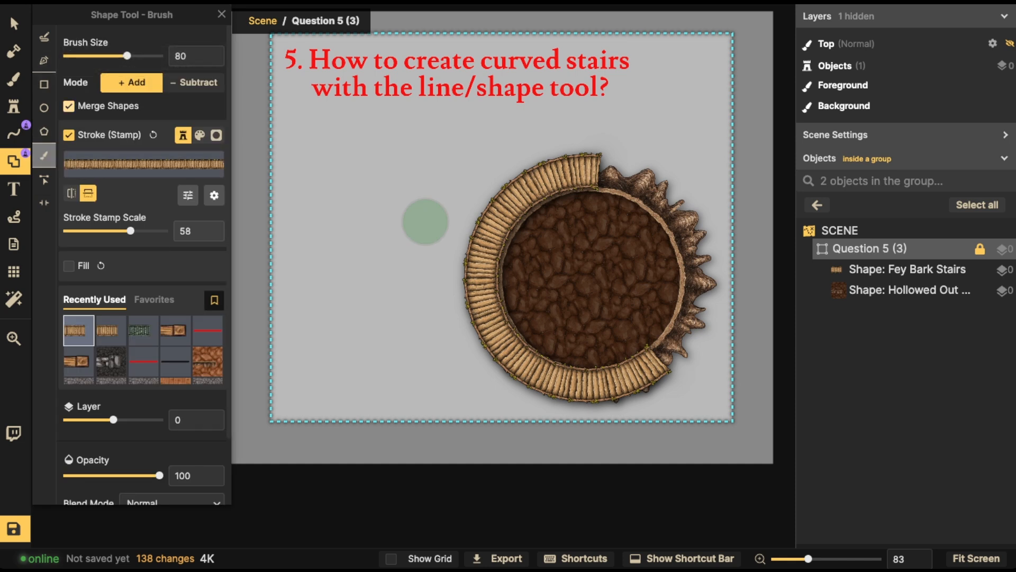
{"action": "left_click", "coordinate": [68, 135]}
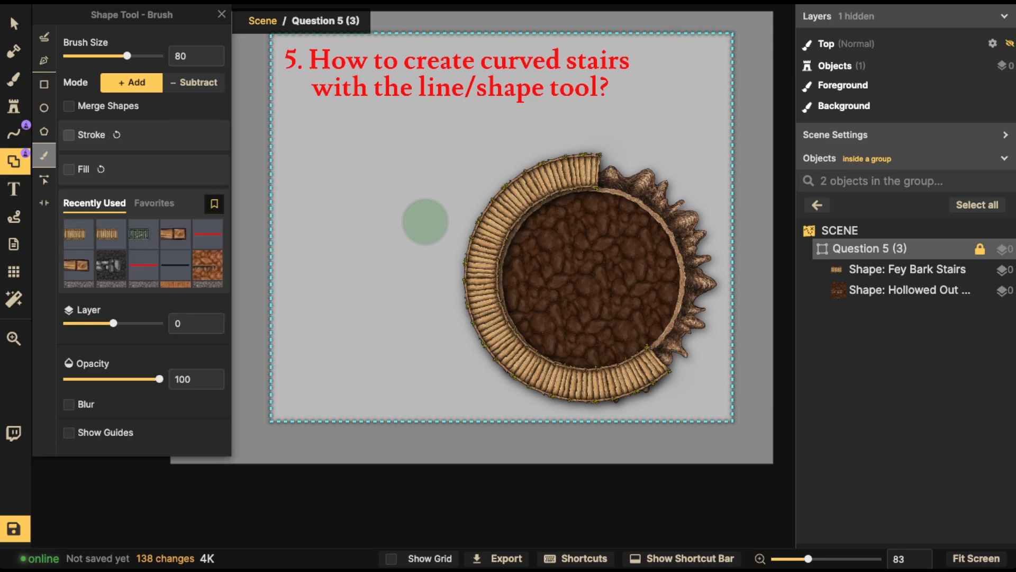
{"action": "left_click", "coordinate": [69, 170]}
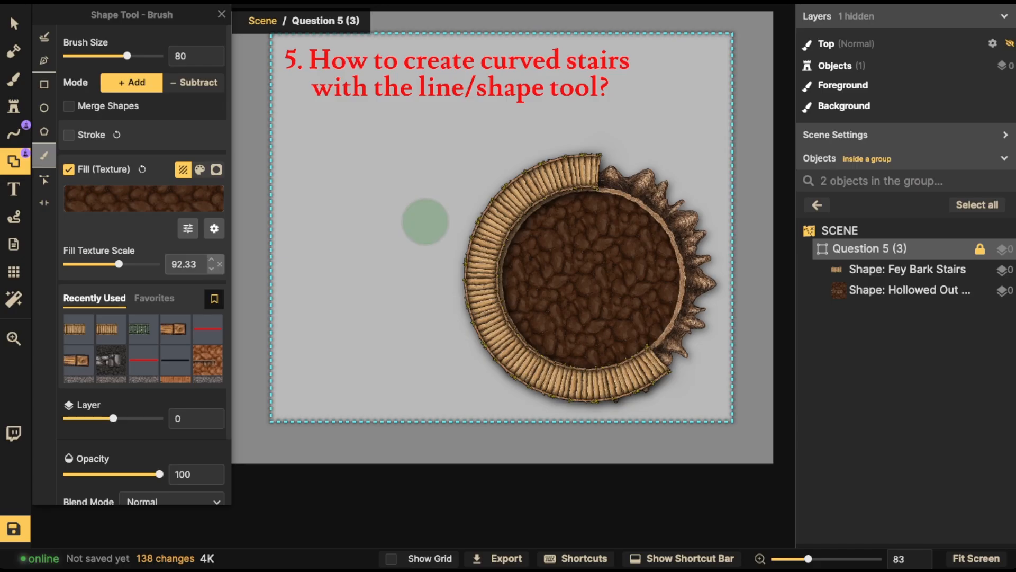
{"action": "left_click", "coordinate": [154, 298]}
{"action": "left_click", "coordinate": [94, 298]}
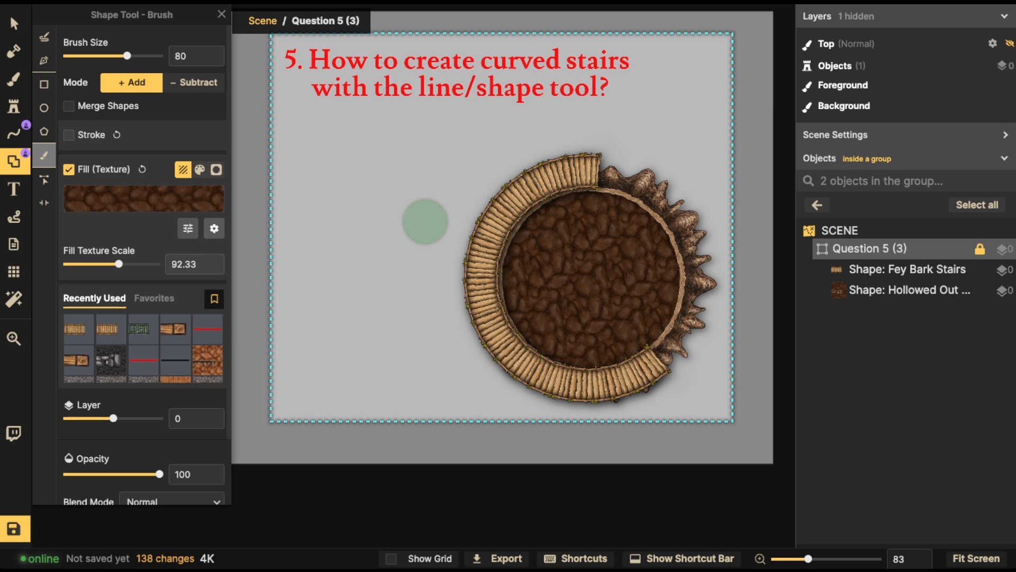
Step: Switch the shape brush's fill from a texture to solid black
{"action": "left_click", "coordinate": [214, 228]}
{"action": "left_click", "coordinate": [214, 228]}
{"action": "left_click", "coordinate": [199, 170]}
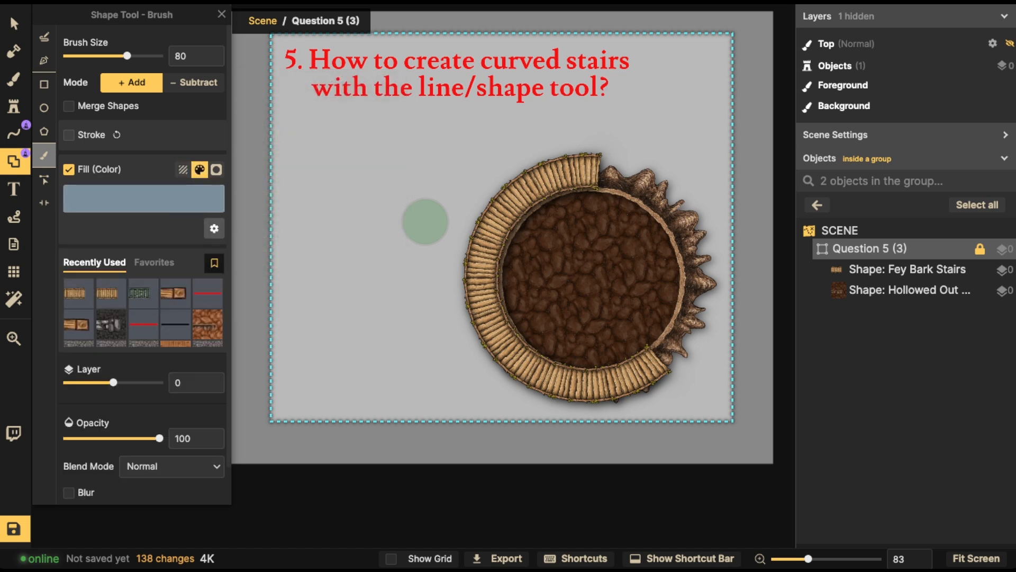
{"action": "left_click", "coordinate": [144, 198]}
{"action": "left_click_drag", "start_coordinate": [317, 164], "coordinate": [418, 202]}
{"action": "left_click", "coordinate": [425, 222]}
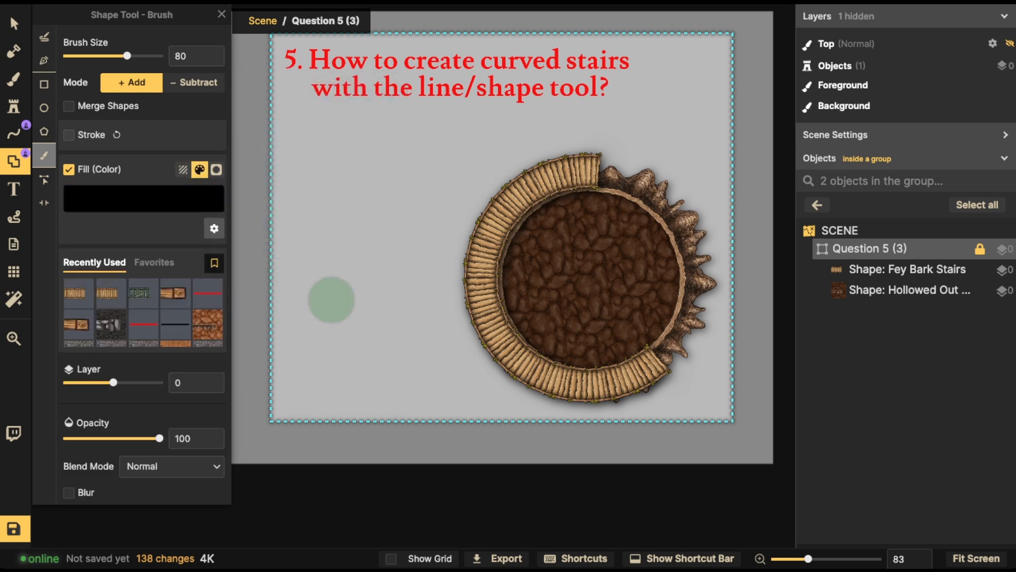
Step: Paint a black test shape in the empty area beside the stairs and blur it with a radius of 40
{"action": "mouse_move", "coordinate": [331, 300]}
{"action": "left_mouse_down"}
{"action": "mouse_move", "coordinate": [377, 325]}
{"action": "mouse_move", "coordinate": [380, 295]}
{"action": "mouse_move", "coordinate": [366, 278]}
{"action": "left_mouse_up"}
{"action": "left_click", "coordinate": [14, 24]}
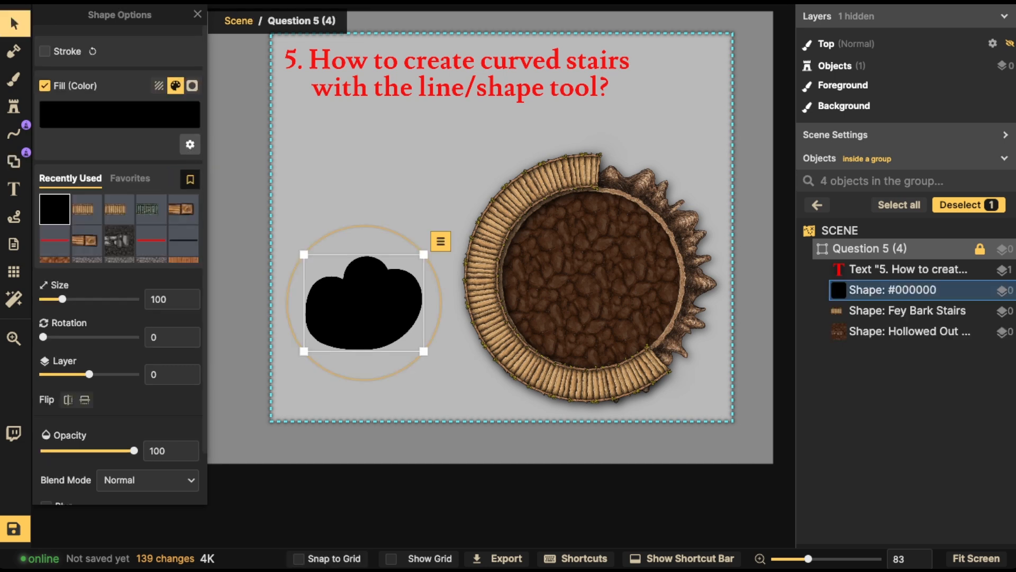
{"action": "scroll", "coordinate": [122, 450], "scroll_direction": "down", "scroll_amount": 2}
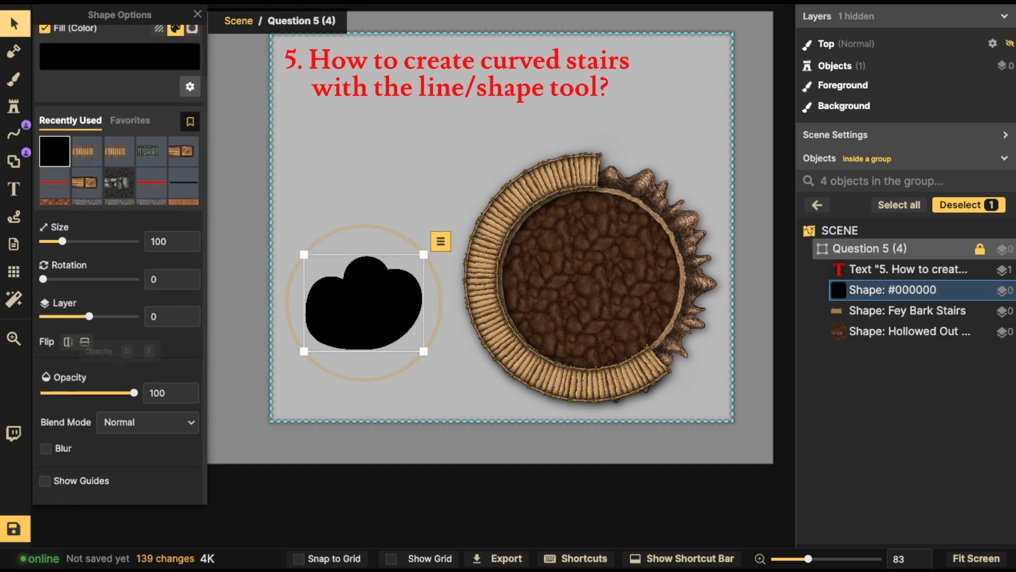
{"action": "left_click", "coordinate": [46, 448]}
{"action": "left_click_drag", "start_coordinate": [96, 466], "coordinate": [134, 466]}
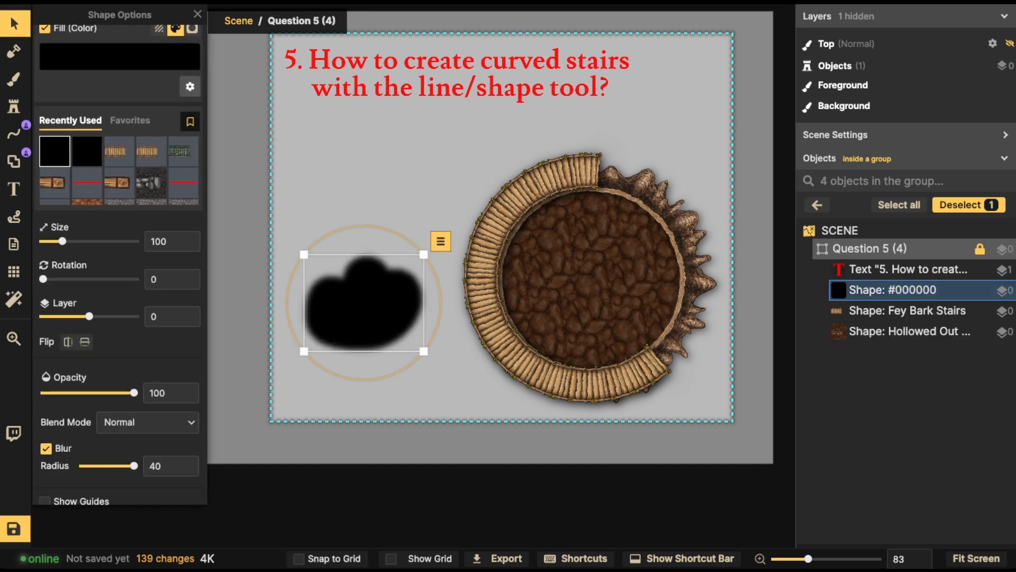
Step: Lower the black test shape's opacity to 21 and delete the shape
{"action": "left_click_drag", "start_coordinate": [134, 392], "coordinate": [64, 393]}
{"action": "key", "text": "Delete"}
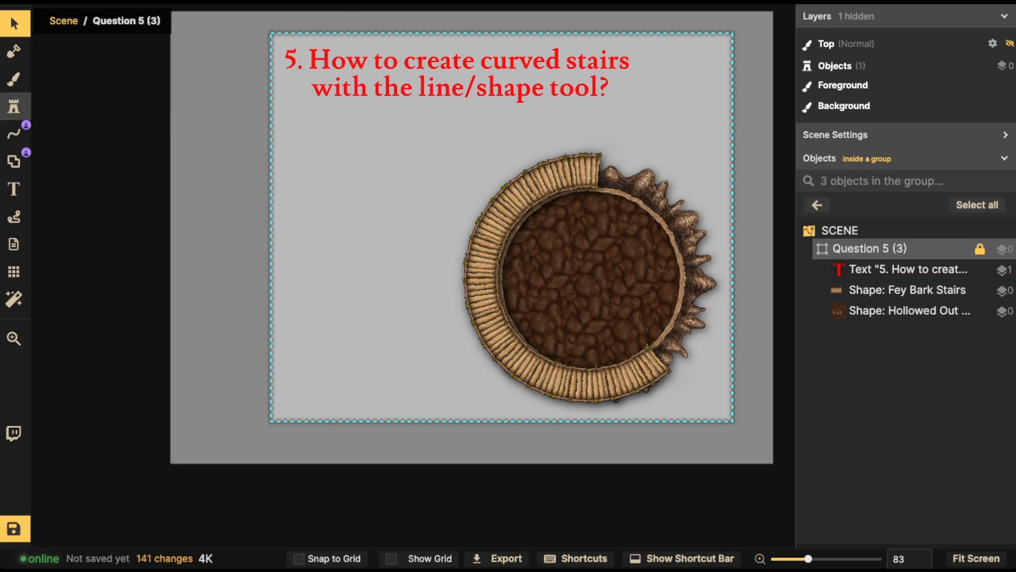
Step: Paint a shadow shape over the upper end of the stairs with brush size 50 and raise it to layer 5
{"action": "left_click", "coordinate": [15, 79]}
{"action": "left_click", "coordinate": [15, 160]}
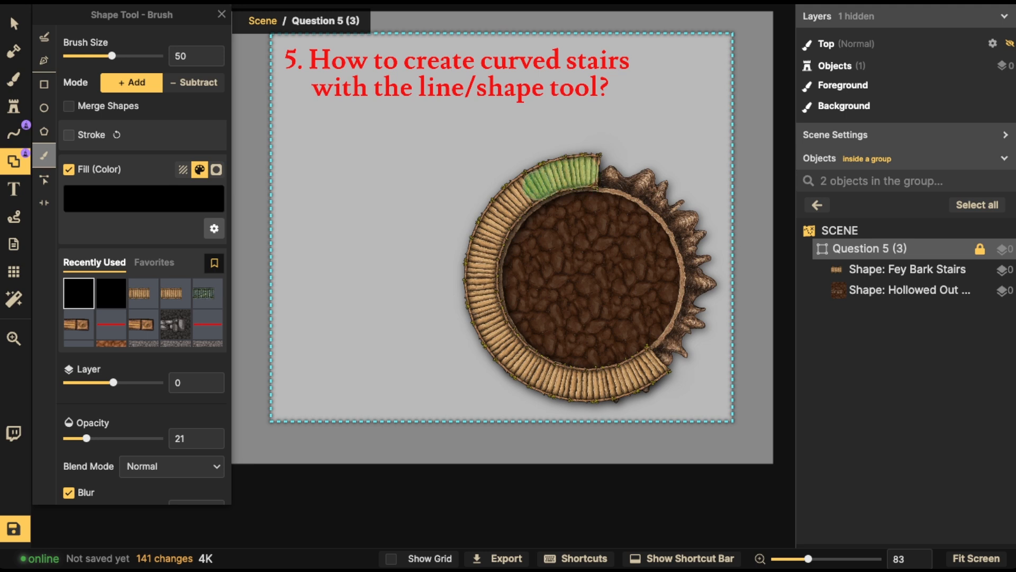
{"action": "left_click_drag", "start_coordinate": [512, 200], "coordinate": [508, 204]}
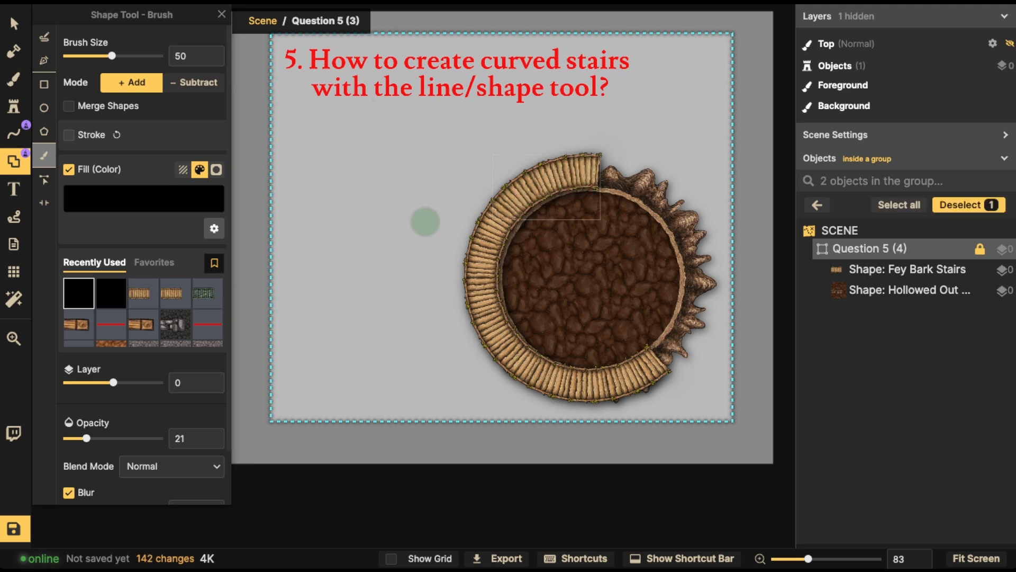
{"action": "left_click", "coordinate": [14, 24]}
{"action": "left_click_drag", "start_coordinate": [89, 374], "coordinate": [135, 374]}
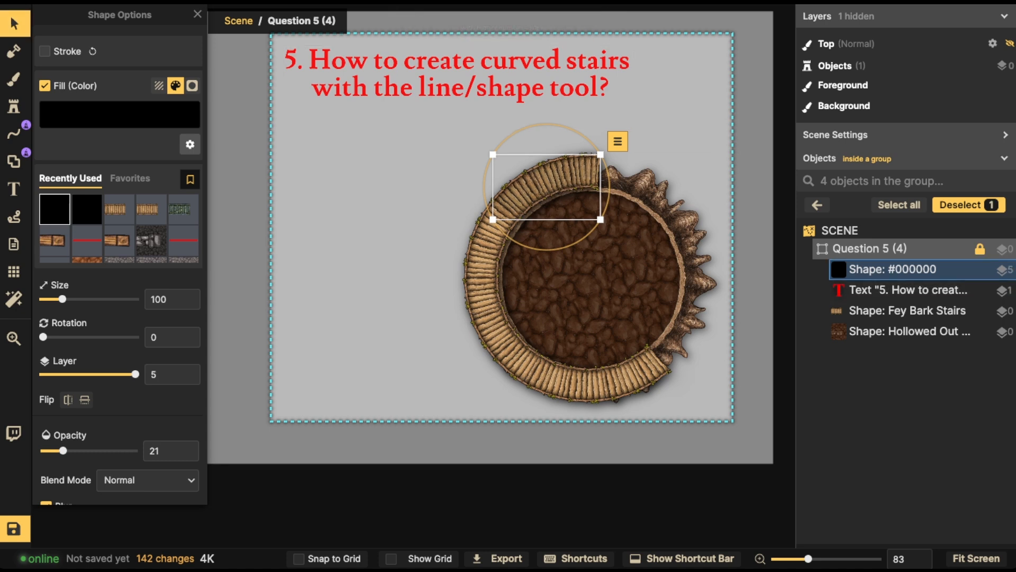
Step: Duplicate the shadow shape and place the copy over the left side of the stairs, rotated to 315 degrees
{"action": "left_click", "coordinate": [546, 187]}
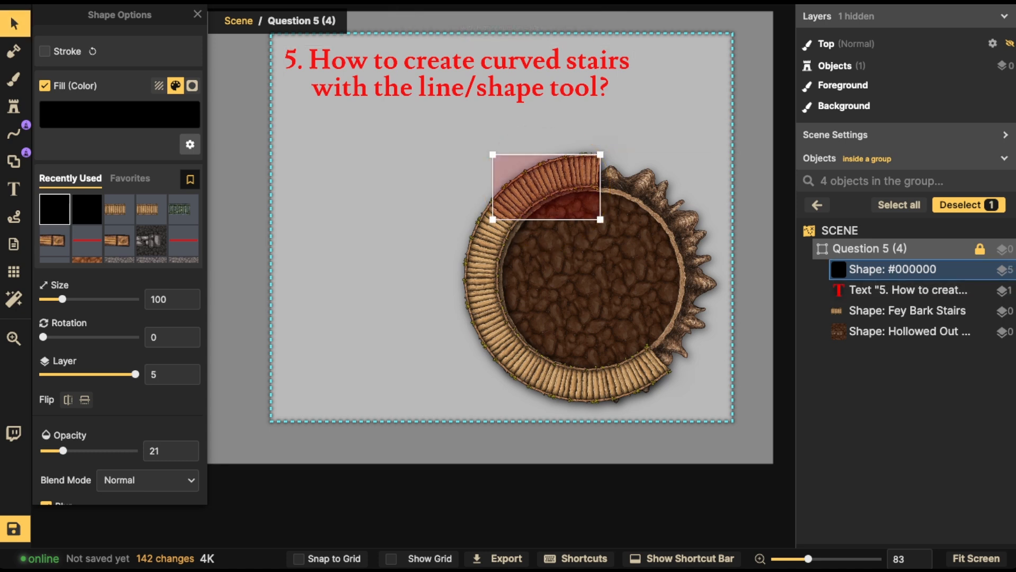
{"action": "left_click_drag", "start_coordinate": [546, 187], "coordinate": [493, 252]}
{"action": "scroll", "coordinate": [512, 235], "scroll_direction": "down", "scroll_amount": 6}
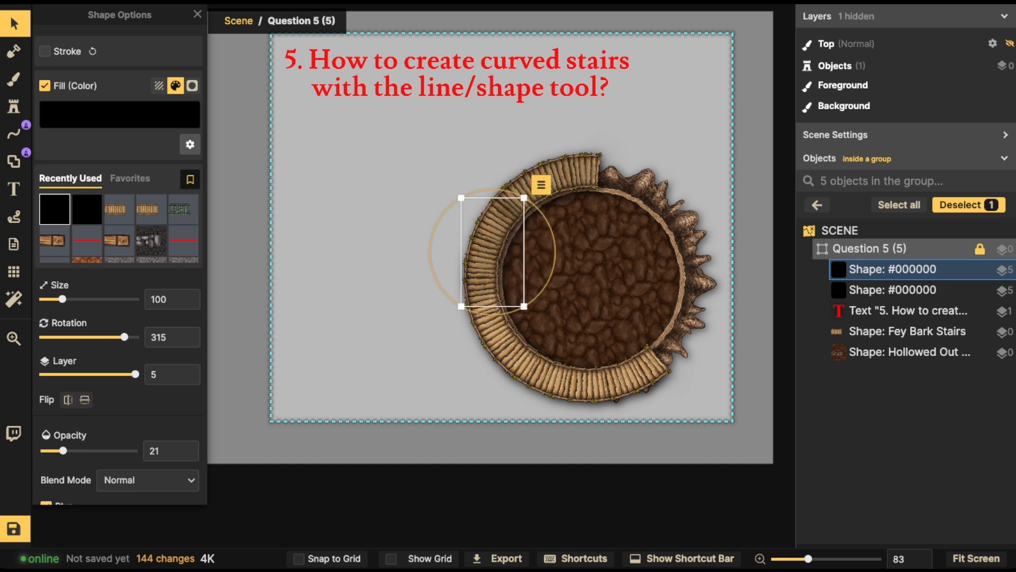
Step: Duplicate the shadow shape again and place the copy over the lower-left curve of the stairs, rotated to 255 degrees
{"action": "key", "text": "ctrl+c"}
{"action": "key", "text": "ctrl+v"}
{"action": "scroll", "coordinate": [526, 210], "scroll_direction": "up", "scroll_amount": 4}
{"action": "scroll", "coordinate": [527, 211], "scroll_direction": "down", "scroll_amount": 1}
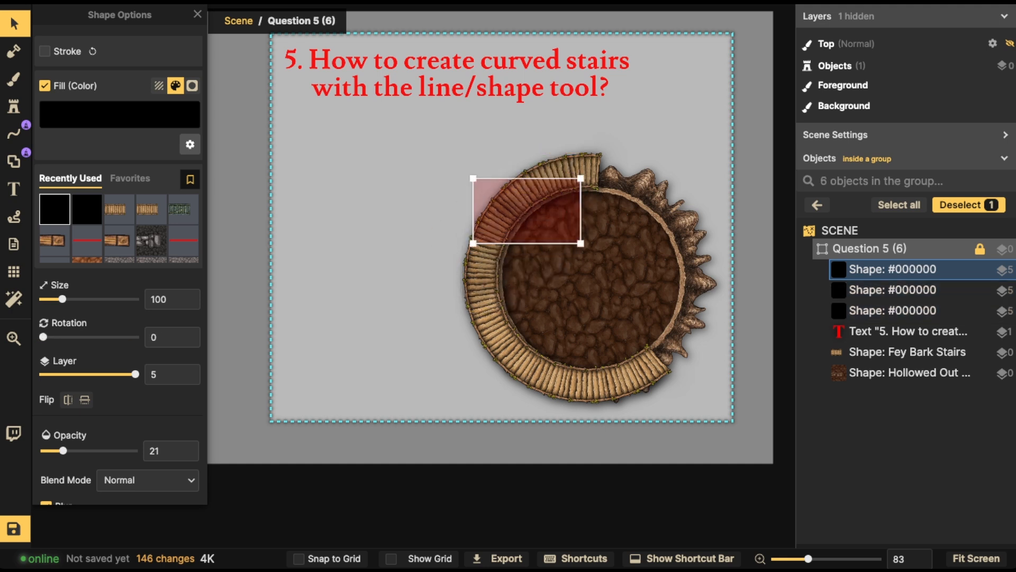
{"action": "left_click_drag", "start_coordinate": [527, 211], "coordinate": [512, 343]}
{"action": "scroll", "coordinate": [503, 312], "scroll_direction": "down", "scroll_amount": 7}
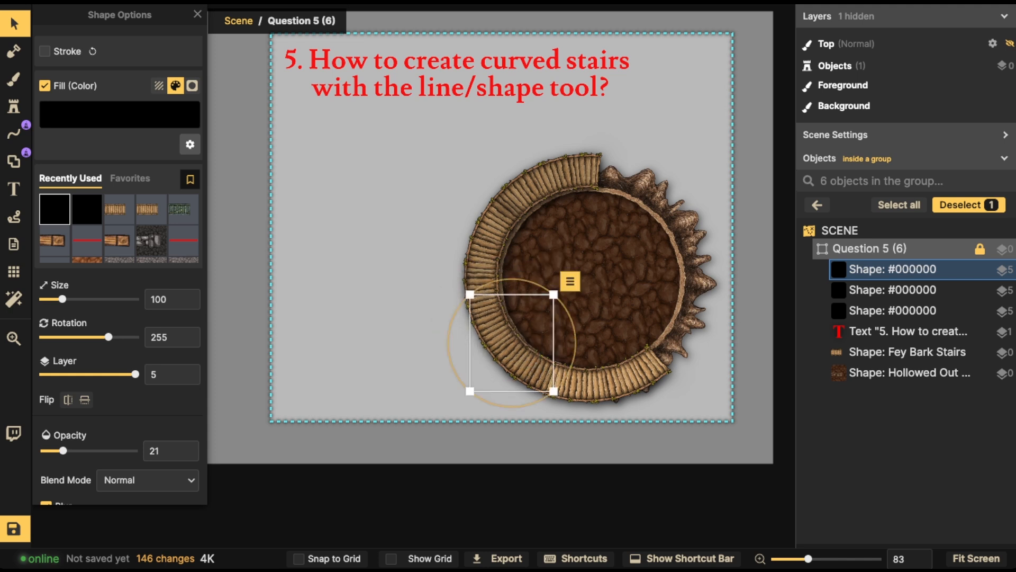
Step: Duplicate the selected shadow shape and place the copy over the upper-left part of the stairs, rotated to 0 degrees
{"action": "key", "text": "ctrl+c"}
{"action": "key", "text": "ctrl+v"}
{"action": "scroll", "coordinate": [529, 202], "scroll_direction": "up", "scroll_amount": 5}
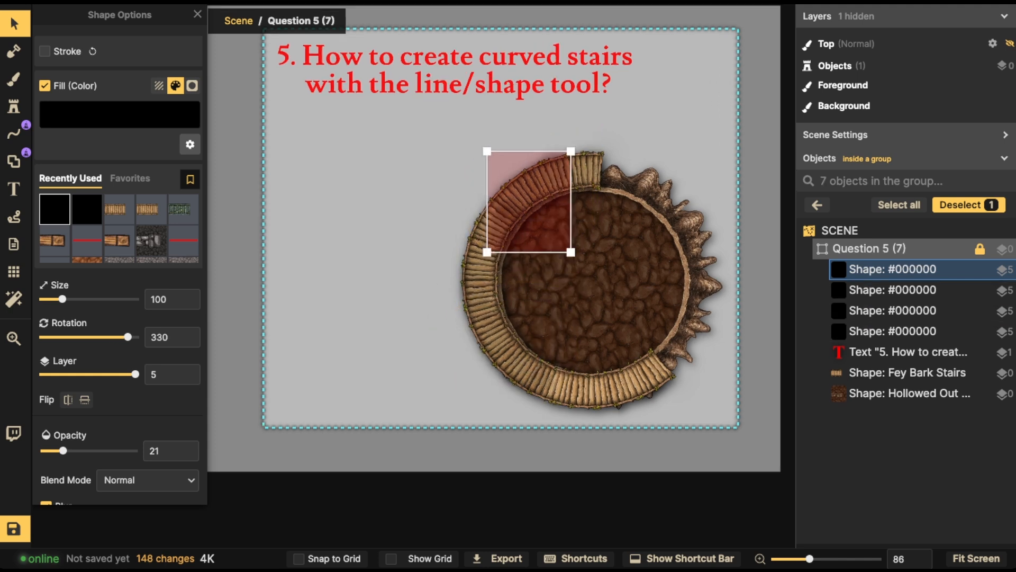
{"action": "scroll", "coordinate": [551, 189], "scroll_direction": "up", "scroll_amount": 1}
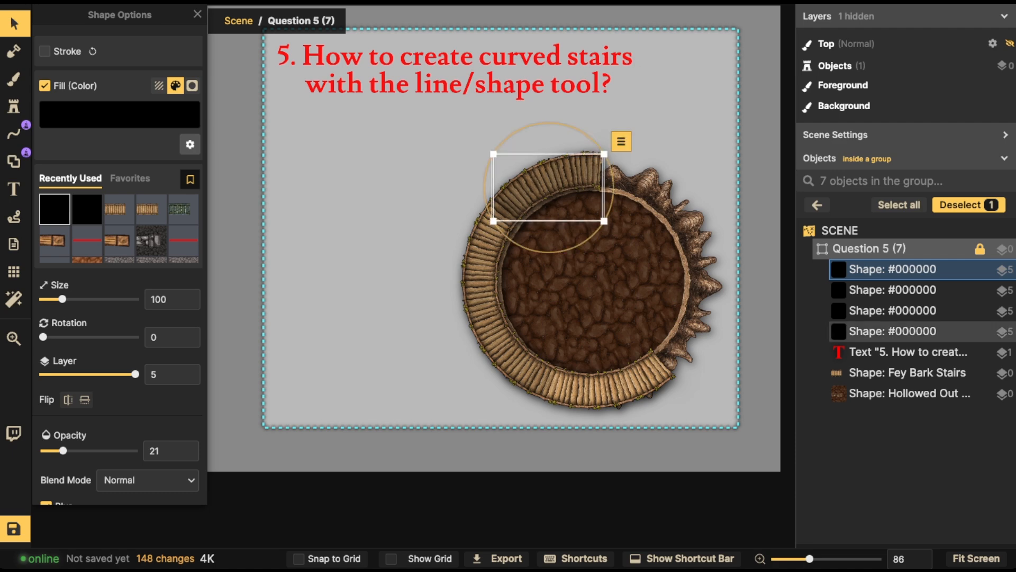
{"action": "left_click", "coordinate": [295, 106]}
Step: Examine the shading on the curved stairs up close and across the whole pit
{"action": "scroll", "coordinate": [295, 101], "scroll_direction": "down", "scroll_amount": 4}
{"action": "scroll", "coordinate": [484, 189], "scroll_direction": "up", "scroll_amount": 4}
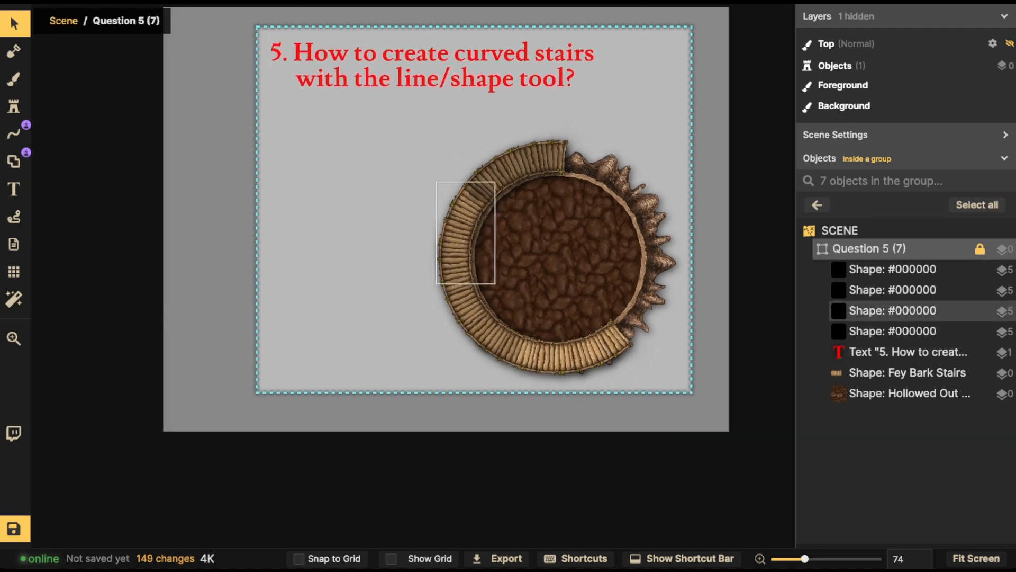
{"action": "scroll", "coordinate": [534, 159], "scroll_direction": "up", "scroll_amount": 6}
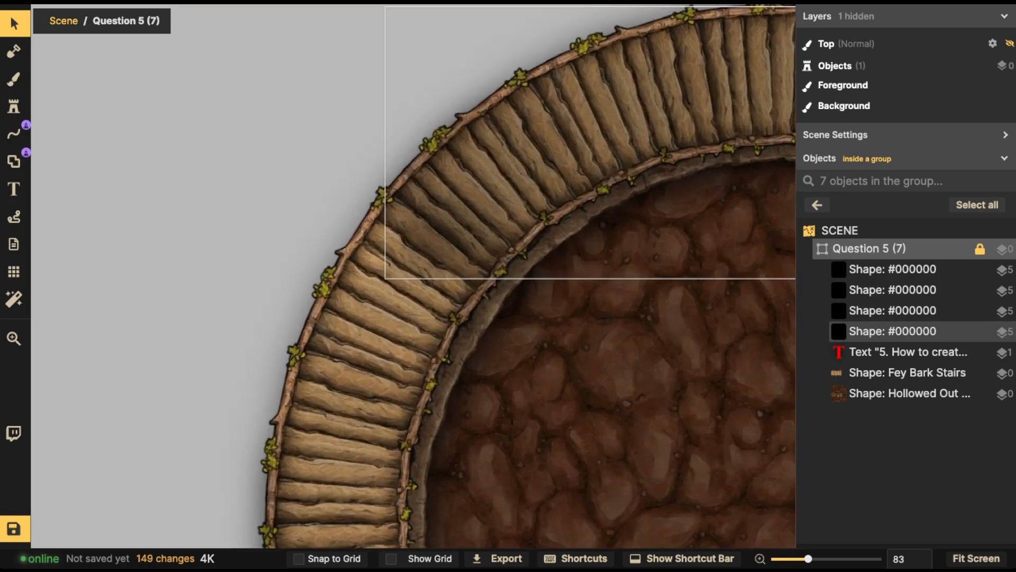
{"action": "key", "text": "space"}
{"action": "left_click_drag", "start_coordinate": [561, 149], "coordinate": [378, 242]}
{"action": "scroll", "coordinate": [403, 230], "scroll_direction": "down", "scroll_amount": 3}
{"action": "scroll", "coordinate": [403, 228], "scroll_direction": "down", "scroll_amount": 3}
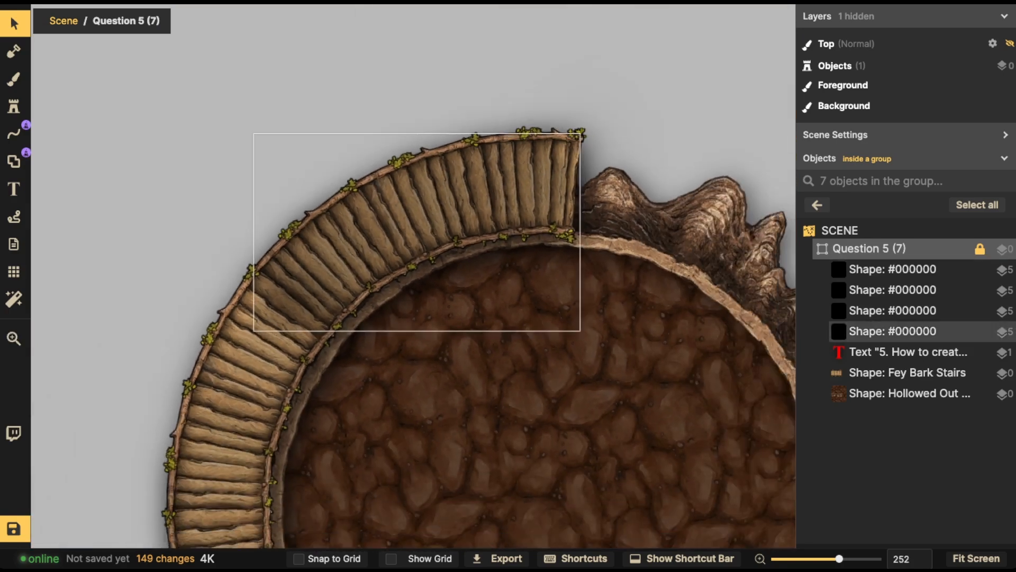
{"action": "scroll", "coordinate": [319, 258], "scroll_direction": "up", "scroll_amount": 4}
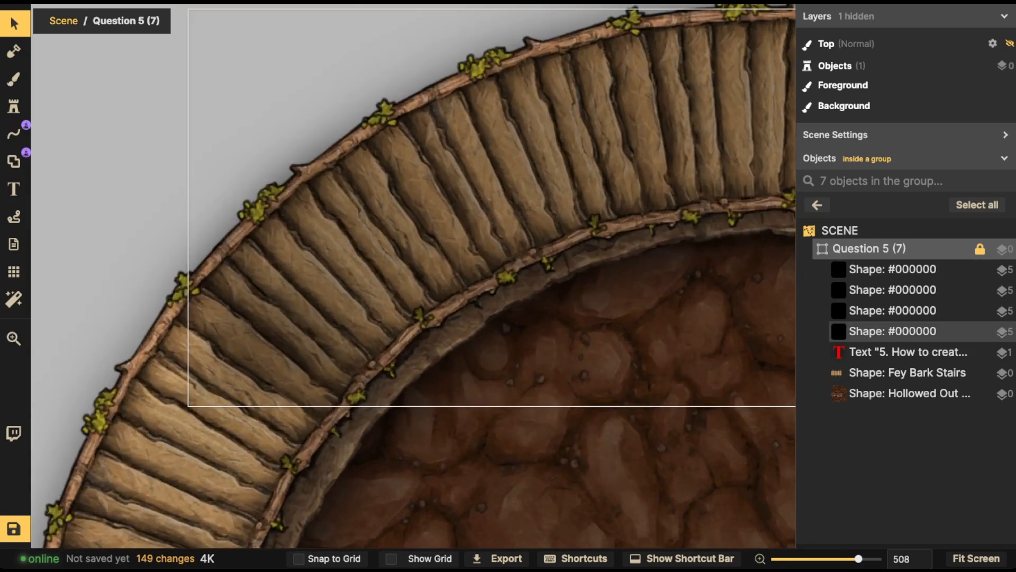
{"action": "scroll", "coordinate": [402, 228], "scroll_direction": "down", "scroll_amount": 15}
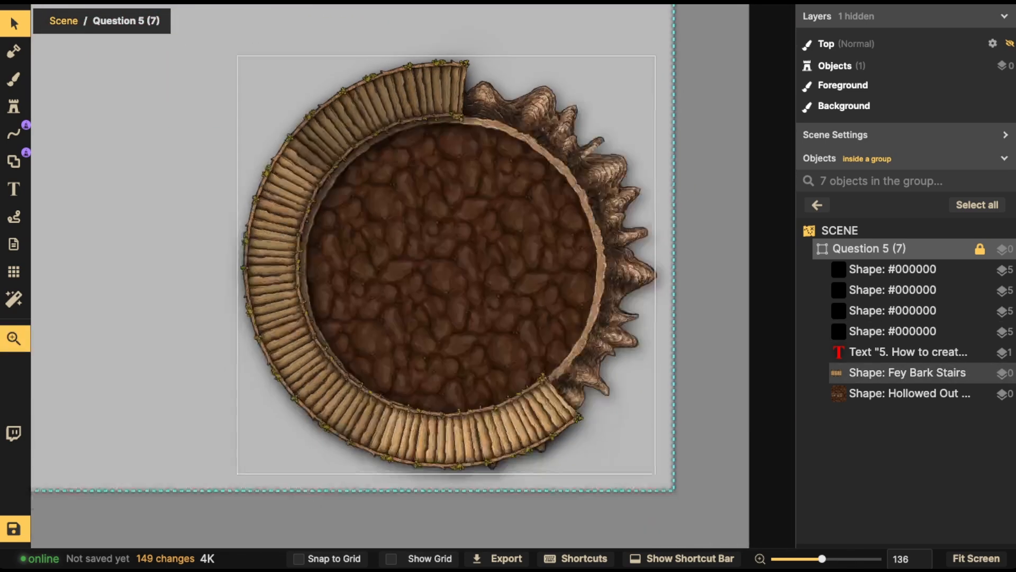
{"action": "left_click_drag", "start_coordinate": [419, 253], "coordinate": [407, 268]}
{"action": "scroll", "coordinate": [407, 267], "scroll_direction": "down", "scroll_amount": 2}
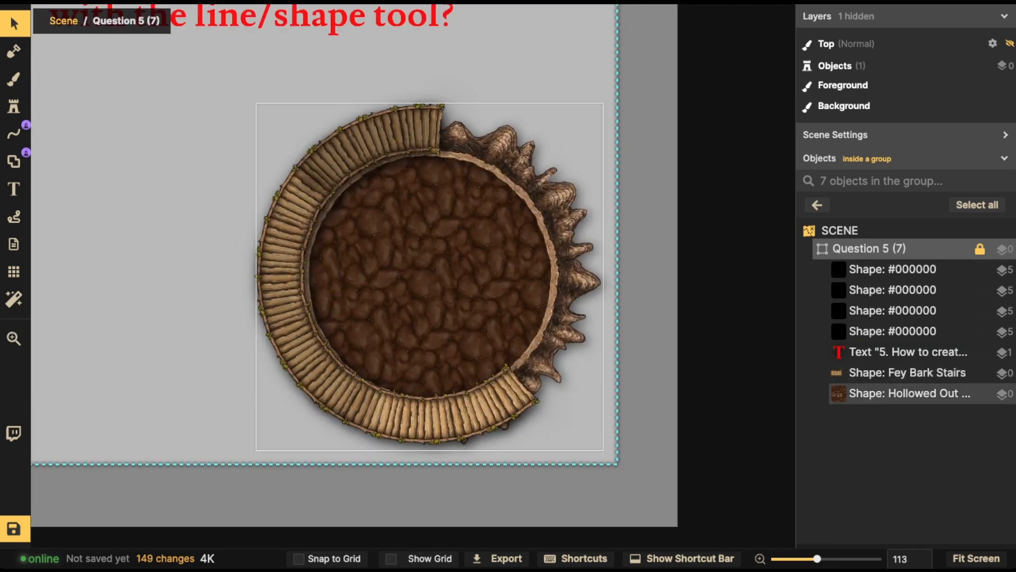
{"action": "scroll", "coordinate": [365, 186], "scroll_direction": "down", "scroll_amount": 3}
{"action": "left_click_drag", "start_coordinate": [366, 186], "coordinate": [506, 228]}
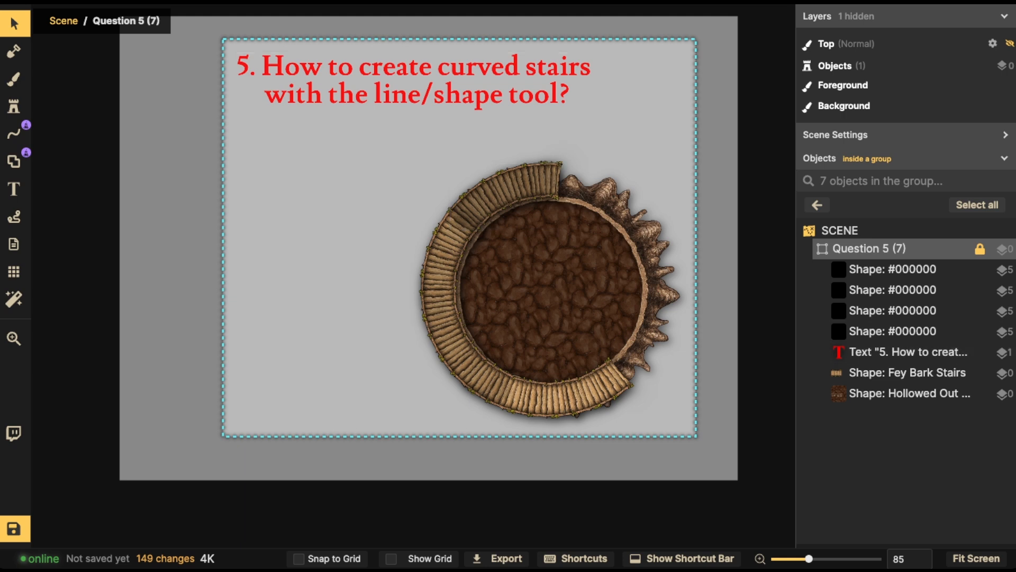
Step: Draw a right-angled zigzag staircase beside the pit with the Line tool, using the Fey Bark Stairs stroke at stamp scale 84
{"action": "left_click", "coordinate": [14, 161]}
{"action": "left_click", "coordinate": [14, 132]}
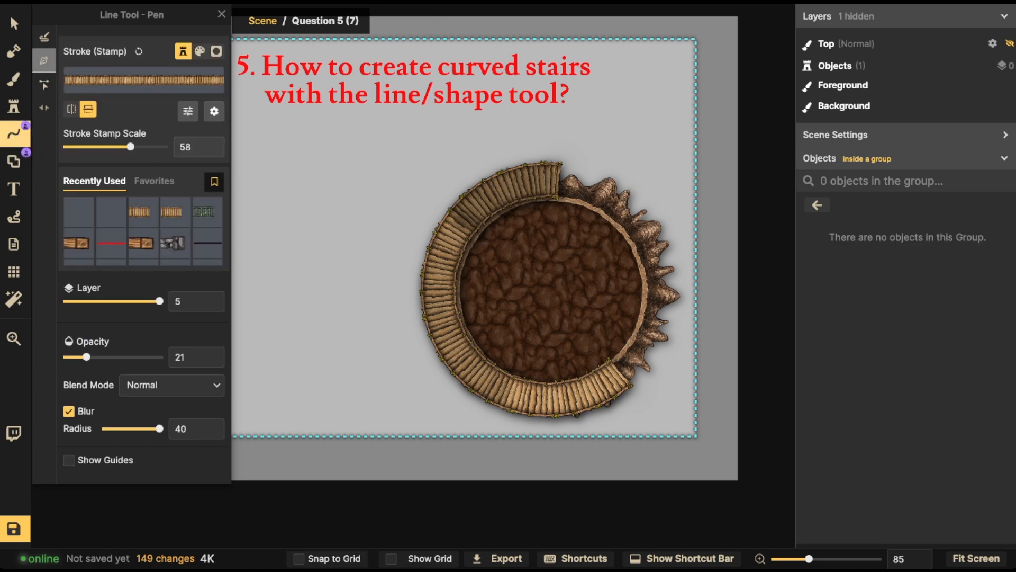
{"action": "left_click", "coordinate": [143, 211]}
{"action": "scroll", "coordinate": [294, 249], "scroll_direction": "up", "scroll_amount": 2}
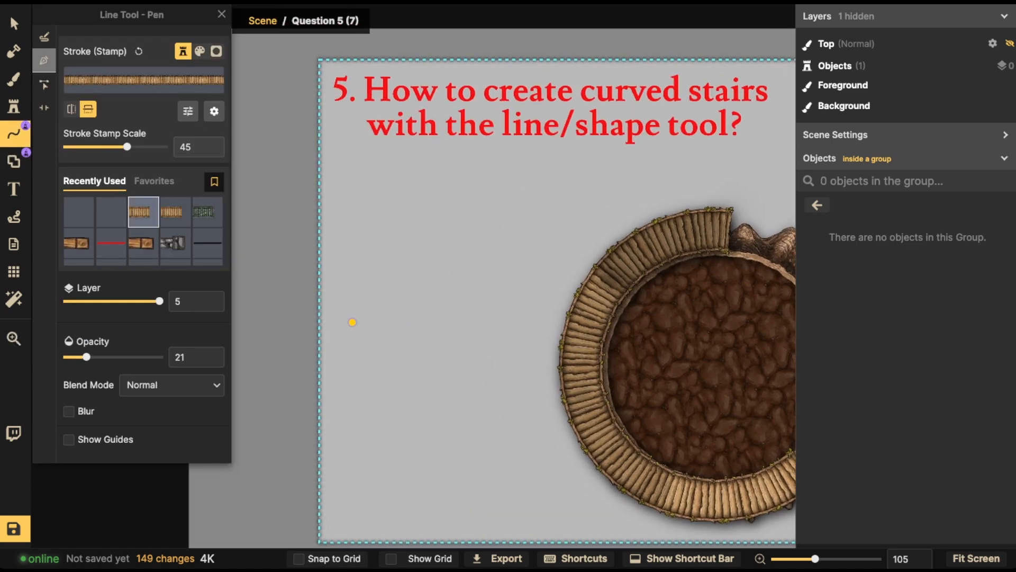
{"action": "left_click", "coordinate": [352, 324]}
{"action": "left_click_drag", "start_coordinate": [127, 146], "coordinate": [129, 147]}
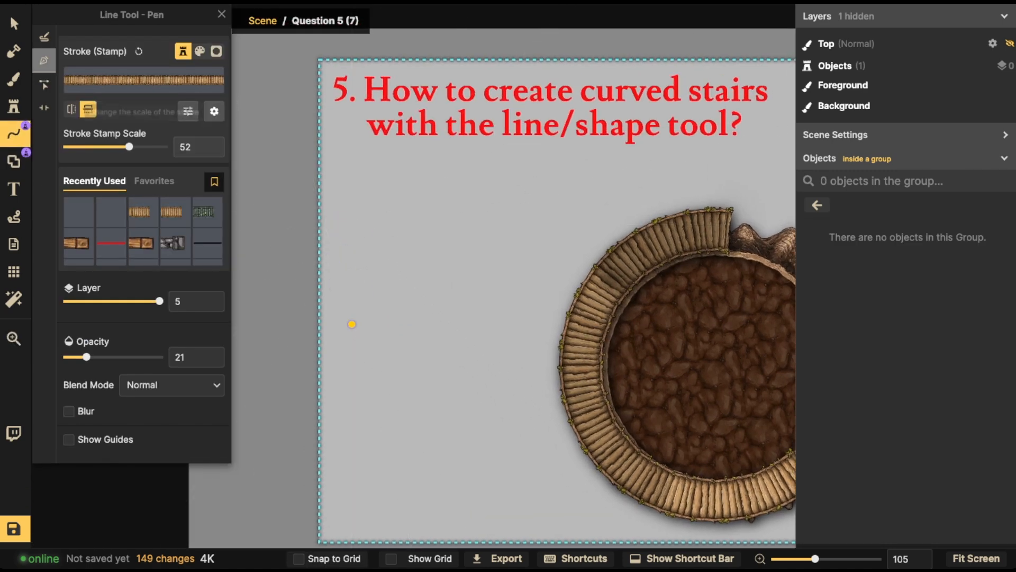
{"action": "left_click_drag", "start_coordinate": [349, 413], "coordinate": [345, 223]}
{"action": "left_click", "coordinate": [348, 232]}
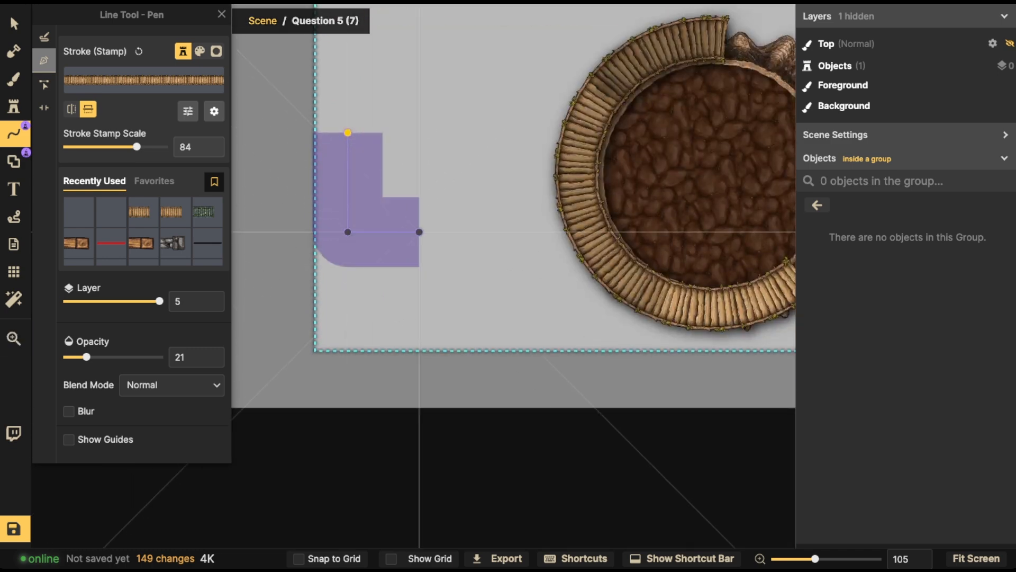
{"action": "left_click", "coordinate": [449, 232]}
{"action": "double_click", "coordinate": [450, 327]}
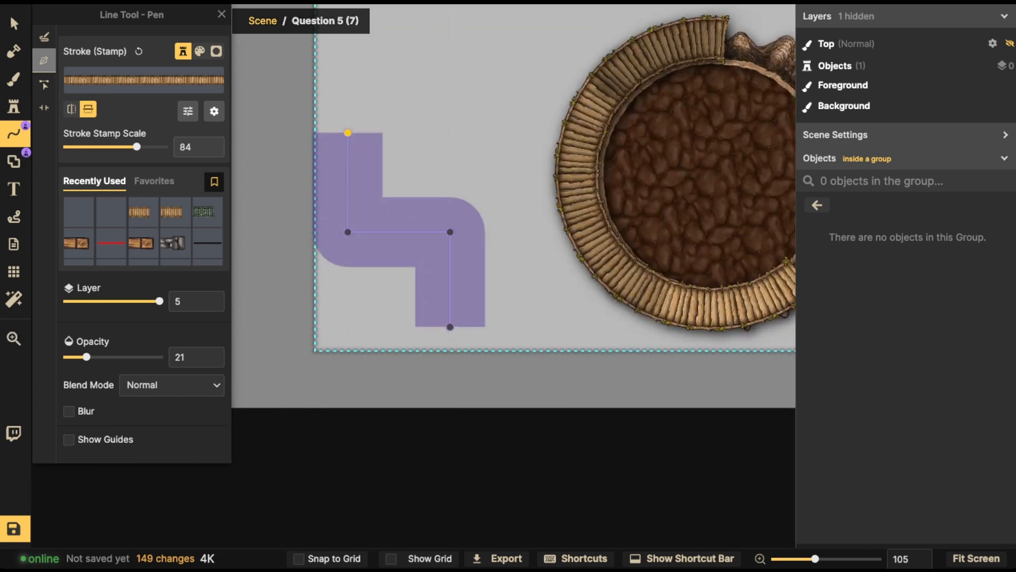
Step: Set the zigzag staircase's opacity to 100, its size to 97 and its stroke stamp scale to 68
{"action": "left_click", "coordinate": [15, 23]}
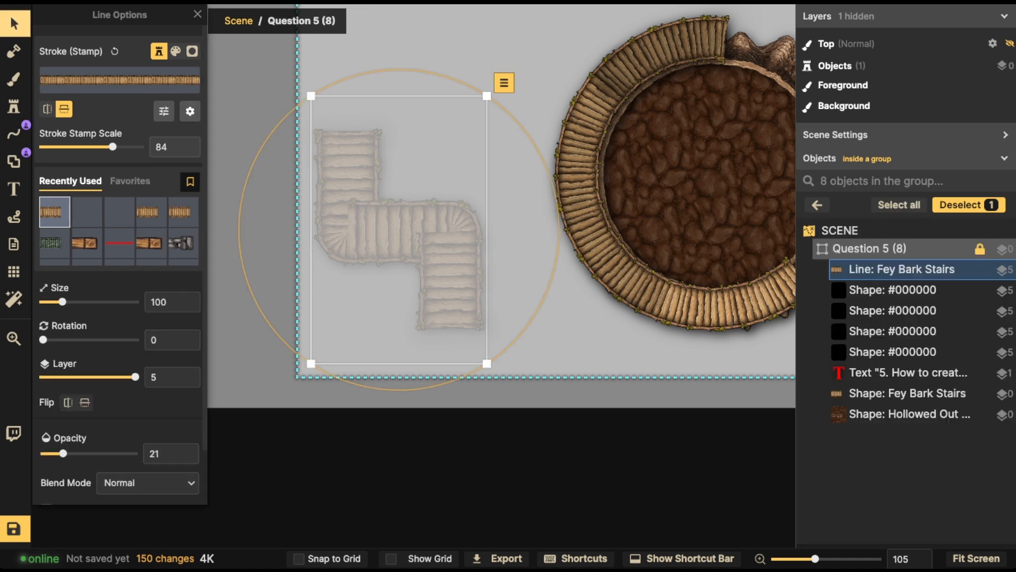
{"action": "left_click_drag", "start_coordinate": [63, 454], "coordinate": [188, 454]}
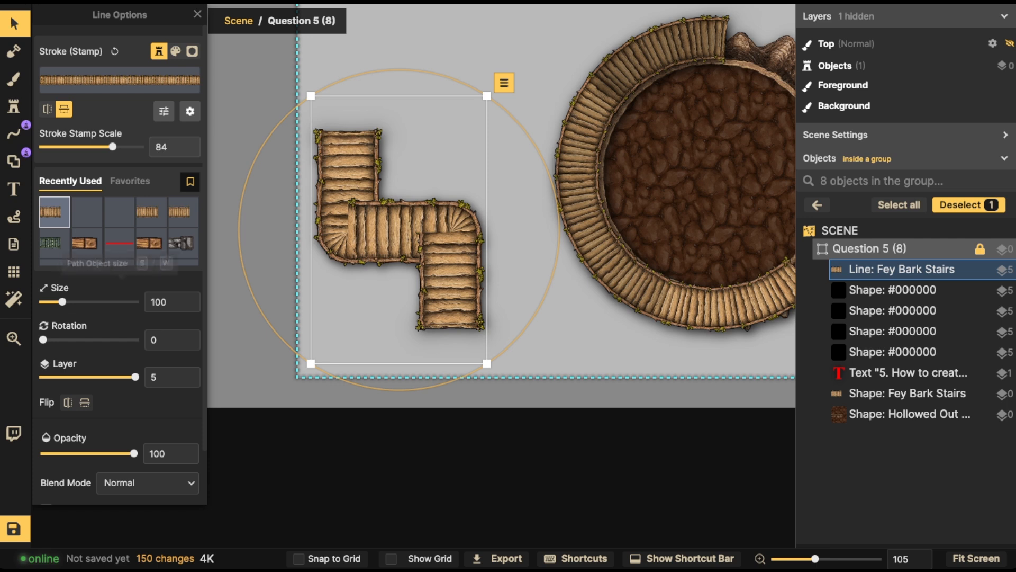
{"action": "left_click_drag", "start_coordinate": [62, 302], "coordinate": [61, 302]}
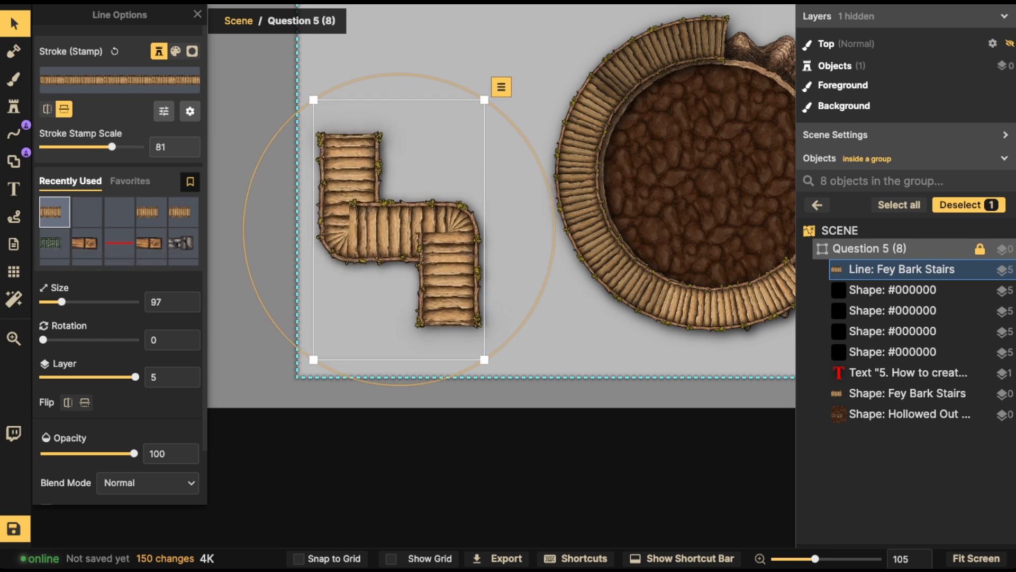
{"action": "left_click_drag", "start_coordinate": [112, 147], "coordinate": [109, 146]}
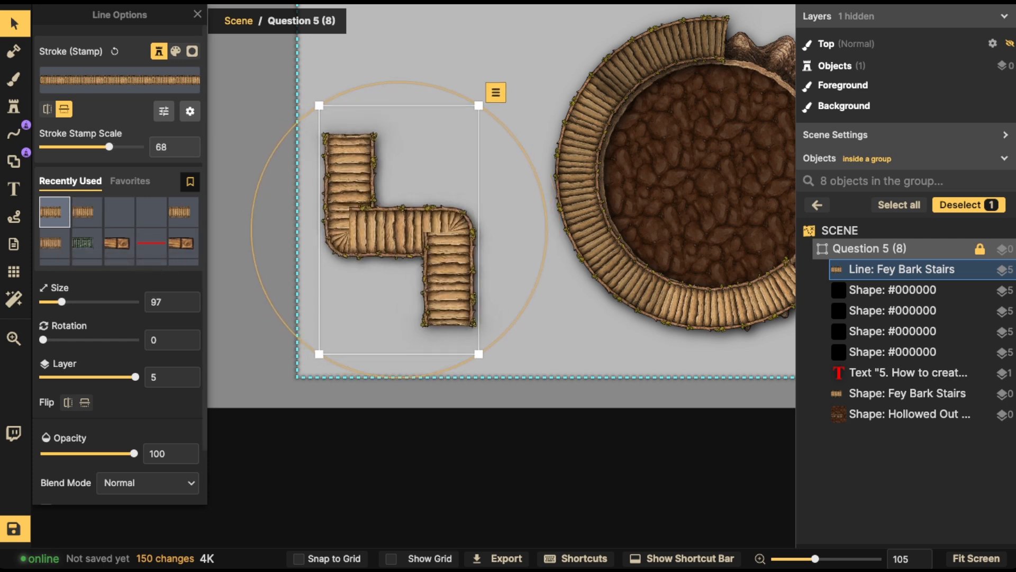
Step: Cover both corners of the zigzag staircase with Fey Bark Stairs landing stamps at scale 65, rotation 0.5 and layer 5
{"action": "left_click", "coordinate": [14, 106]}
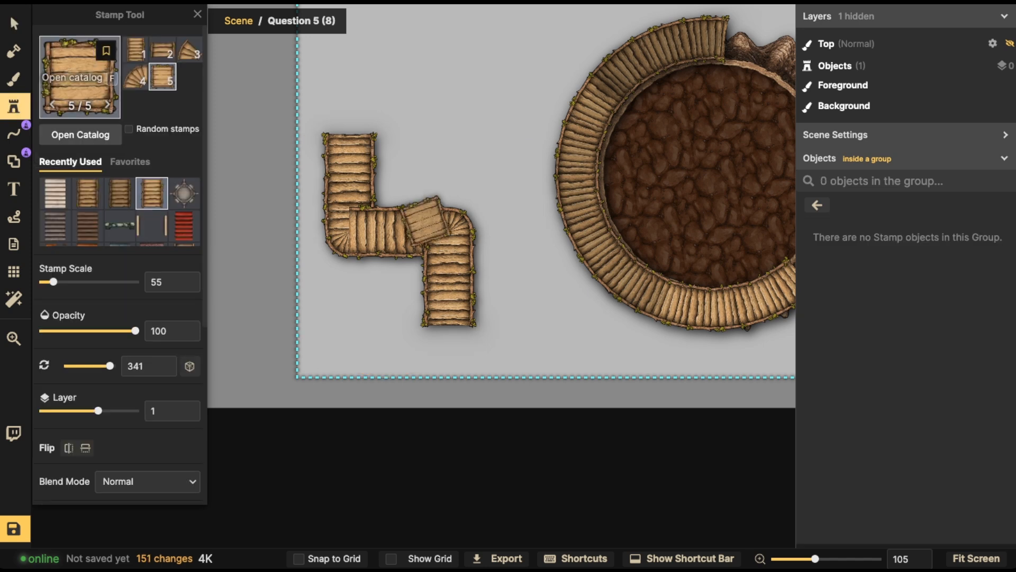
{"action": "scroll", "coordinate": [353, 225], "scroll_direction": "up", "scroll_amount": 1}
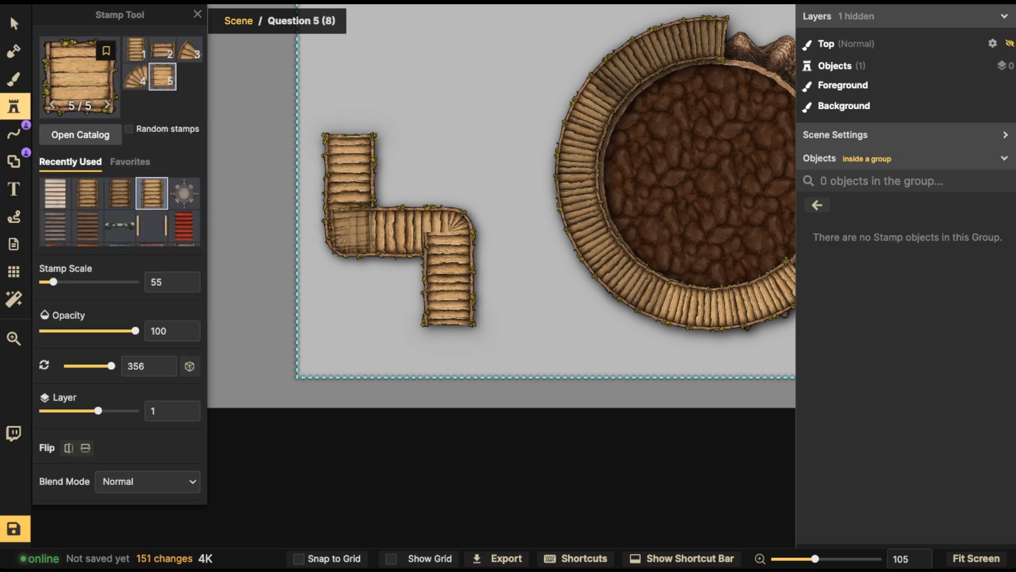
{"action": "scroll", "coordinate": [352, 228], "scroll_direction": "up", "scroll_amount": 2}
{"action": "left_click", "coordinate": [351, 233]}
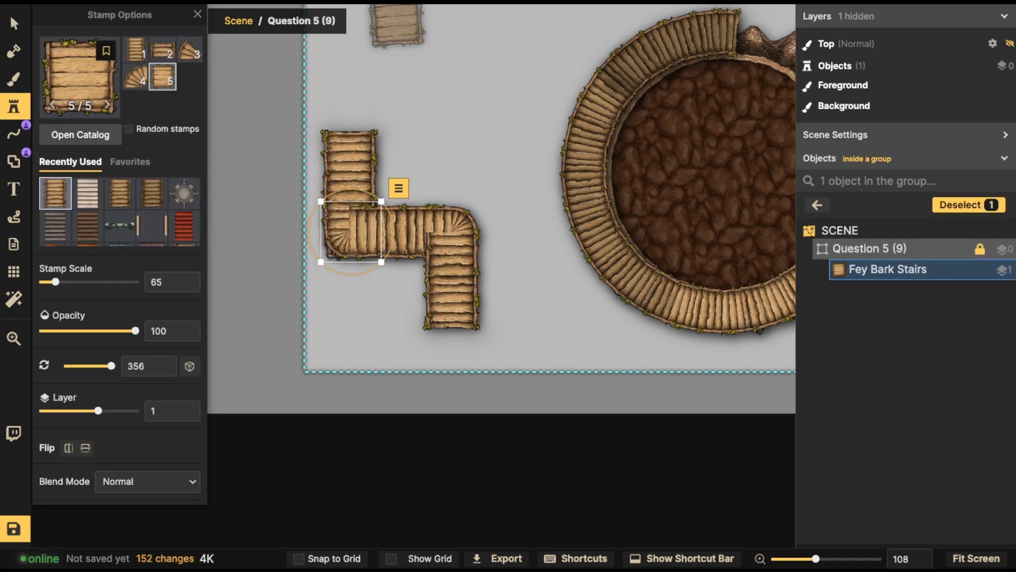
{"action": "key", "text": "Up"}
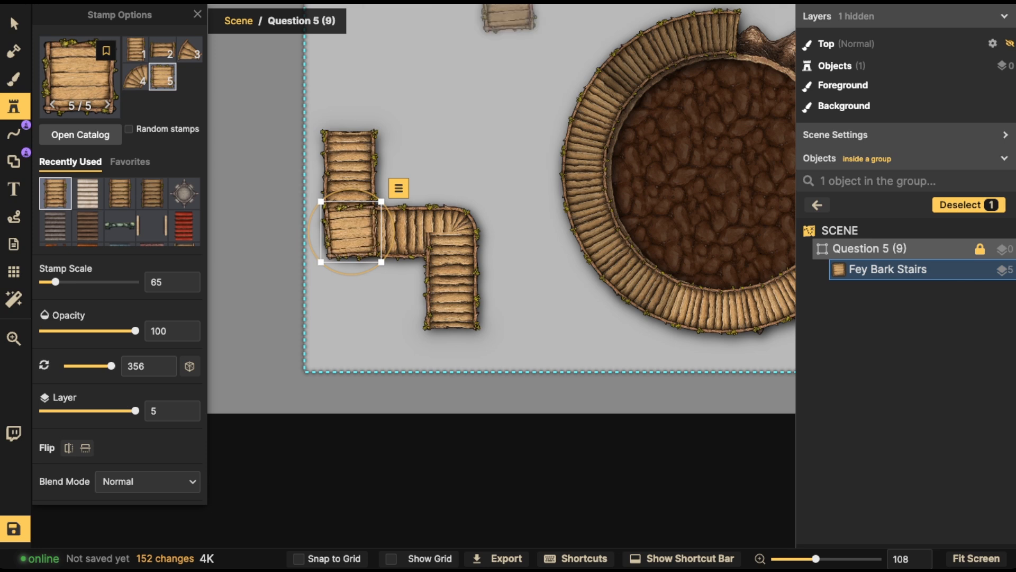
{"action": "left_click_drag", "start_coordinate": [352, 274], "coordinate": [348, 273]}
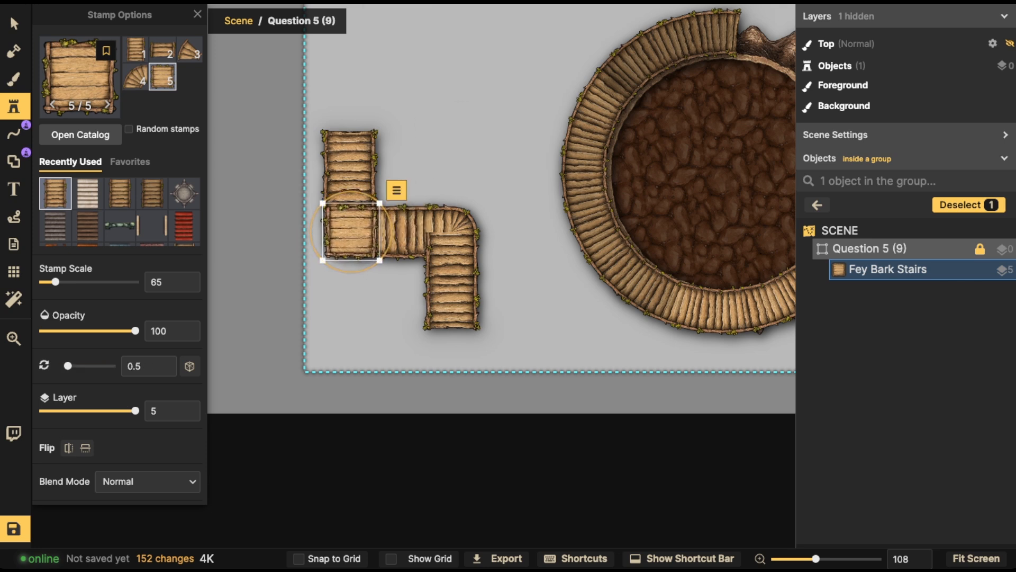
{"action": "left_click_drag", "start_coordinate": [351, 233], "coordinate": [349, 234]}
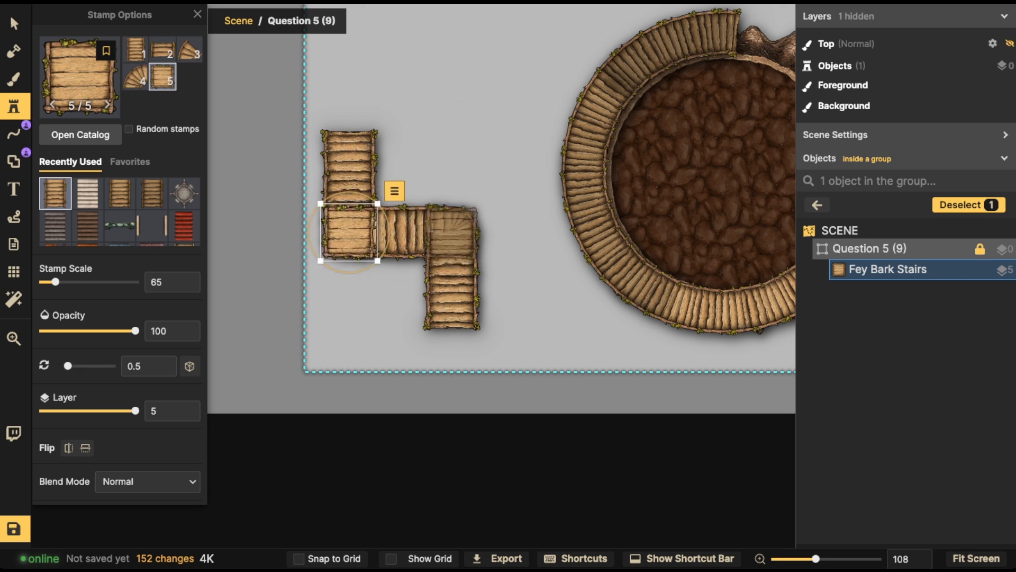
{"action": "left_click", "coordinate": [453, 232]}
{"action": "key", "text": "Escape"}
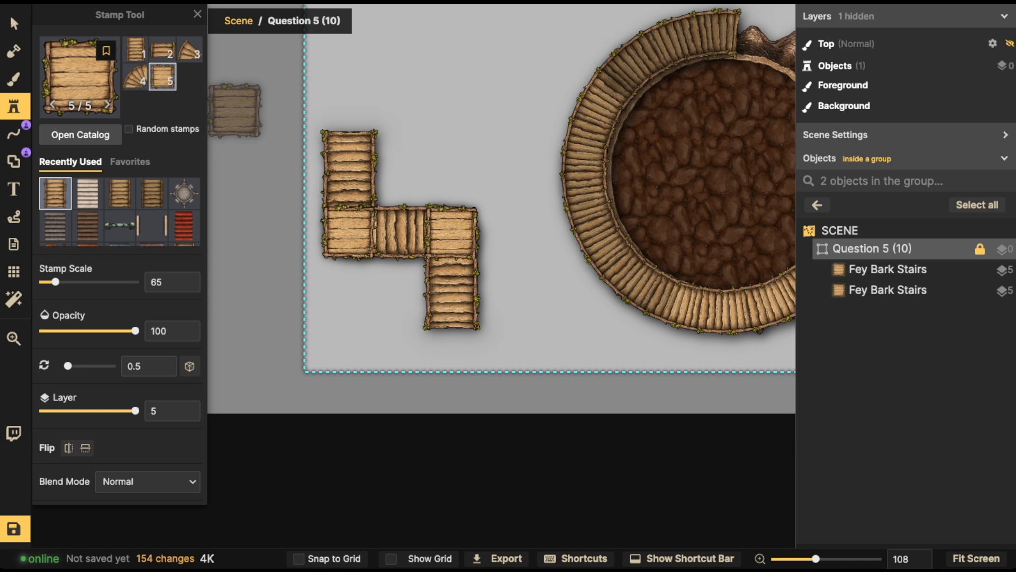
Step: Delete the zigzag staircase line together with its two landing stamps
{"action": "left_click", "coordinate": [15, 23]}
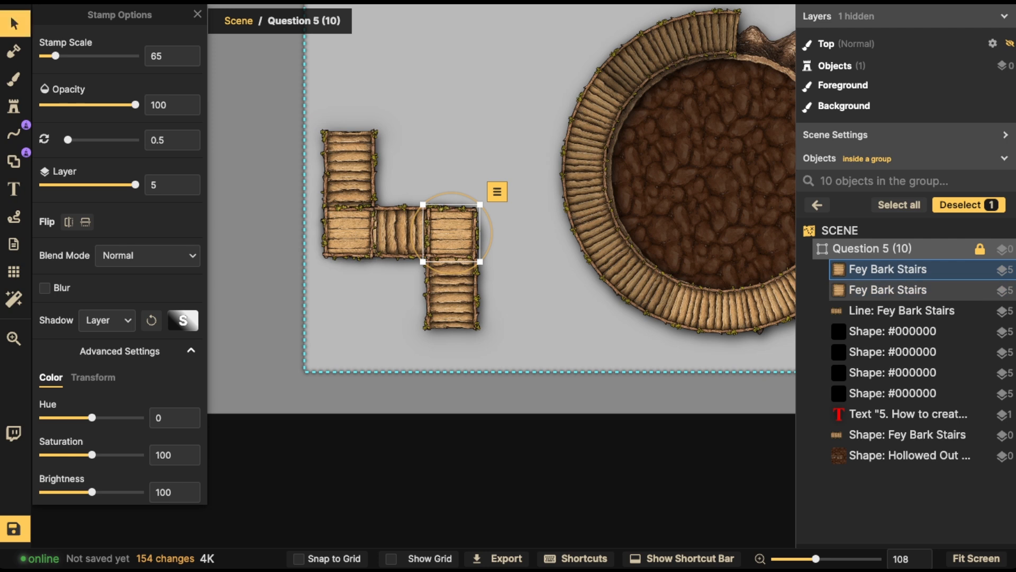
{"action": "mouse_move", "coordinate": [350, 231]}
{"action": "left_mouse_down"}
{"action": "mouse_move", "coordinate": [335, 294]}
{"action": "mouse_move", "coordinate": [350, 230]}
{"action": "left_mouse_up"}
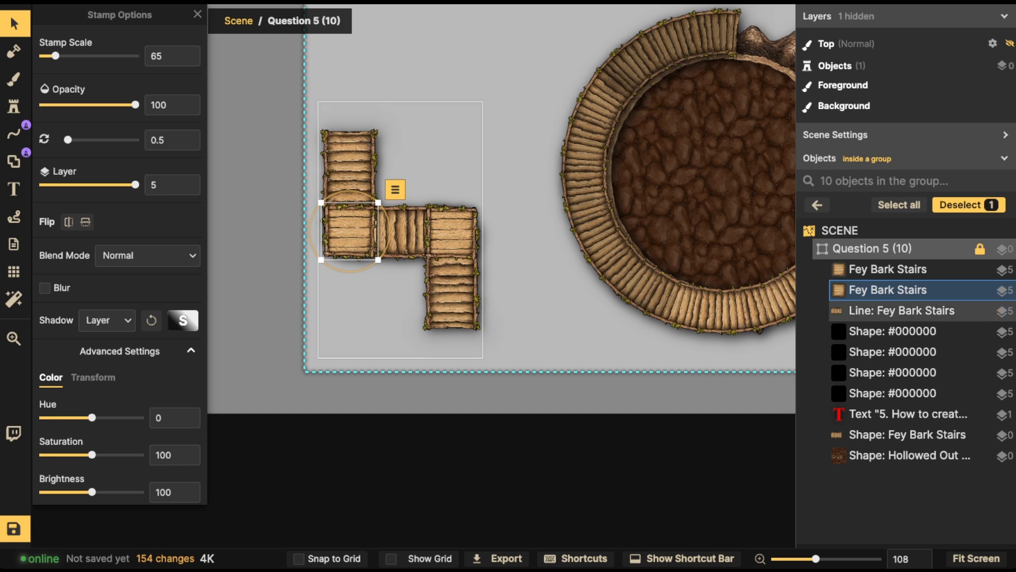
{"action": "left_click", "coordinate": [900, 310], "text": "shift"}
{"action": "key", "text": "Delete"}
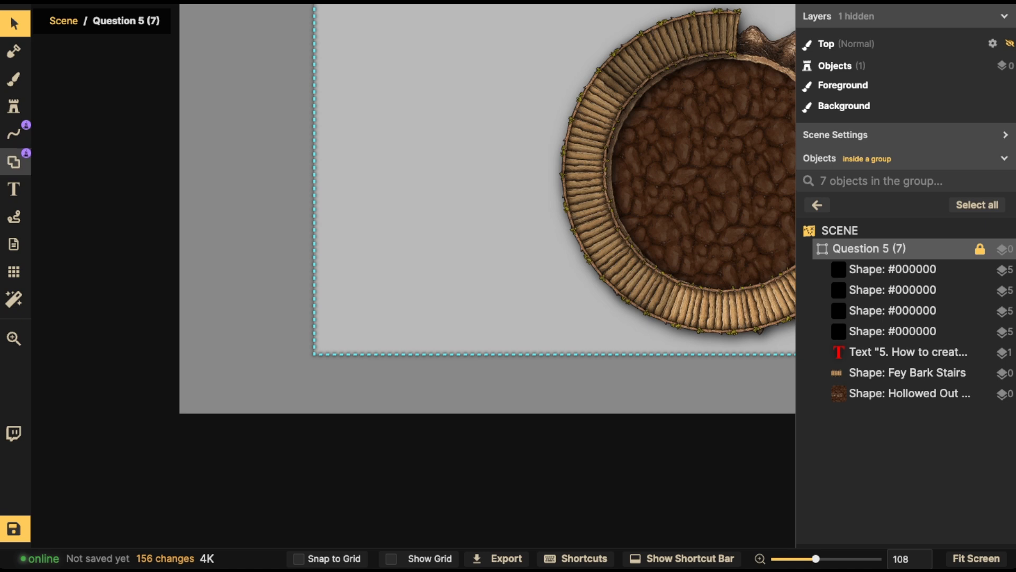
Step: Draw a rectangular staircase beside the pit with the Shape tool, using the Fey Bark Stairs stroke at stamp scale 68
{"action": "left_click", "coordinate": [14, 161]}
{"action": "left_click", "coordinate": [44, 85]}
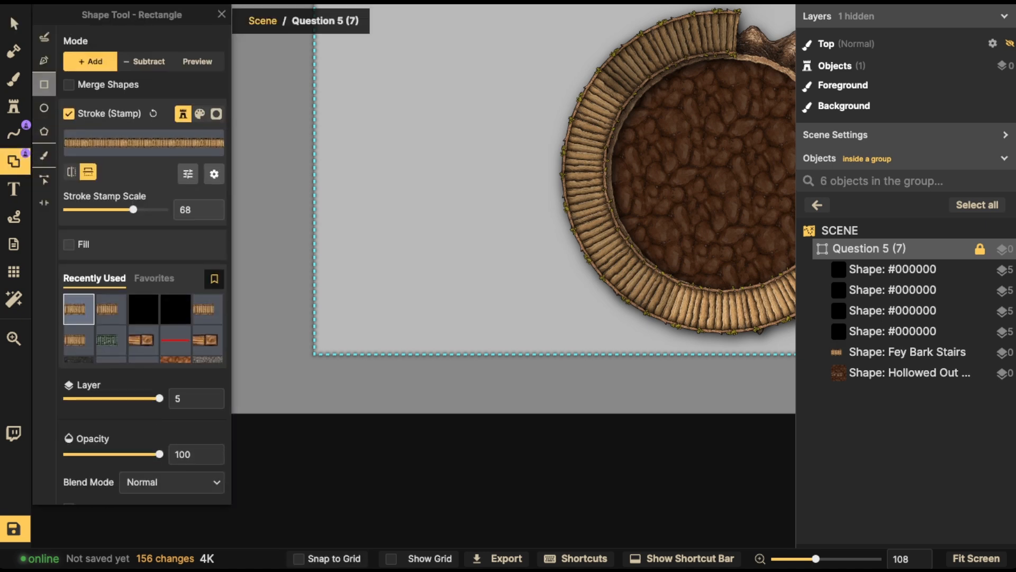
{"action": "left_click_drag", "start_coordinate": [272, 90], "coordinate": [521, 334]}
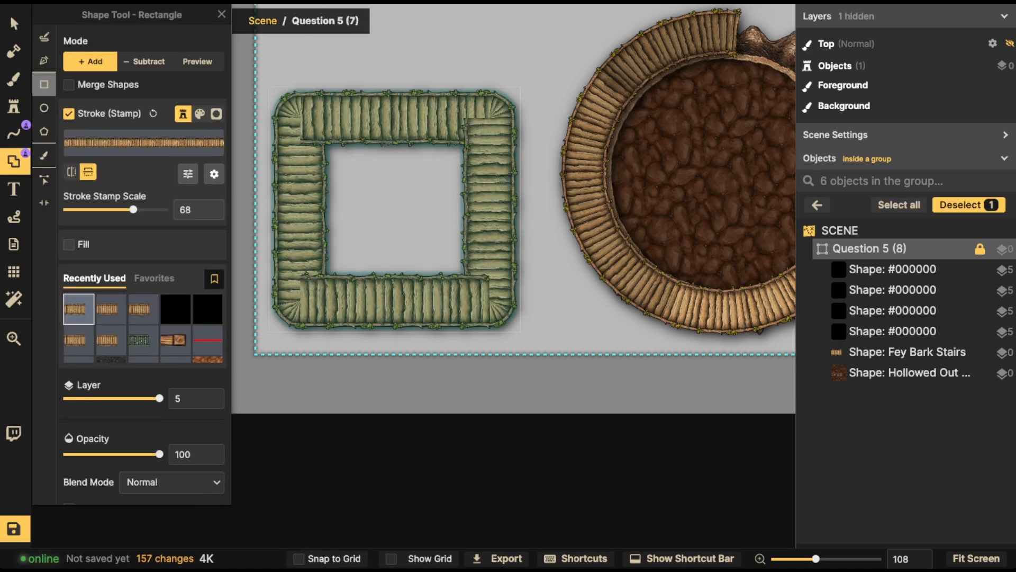
Step: Add a portal at the rectangular staircase's lower-right corner and widen it into a large gap
{"action": "left_click", "coordinate": [44, 180]}
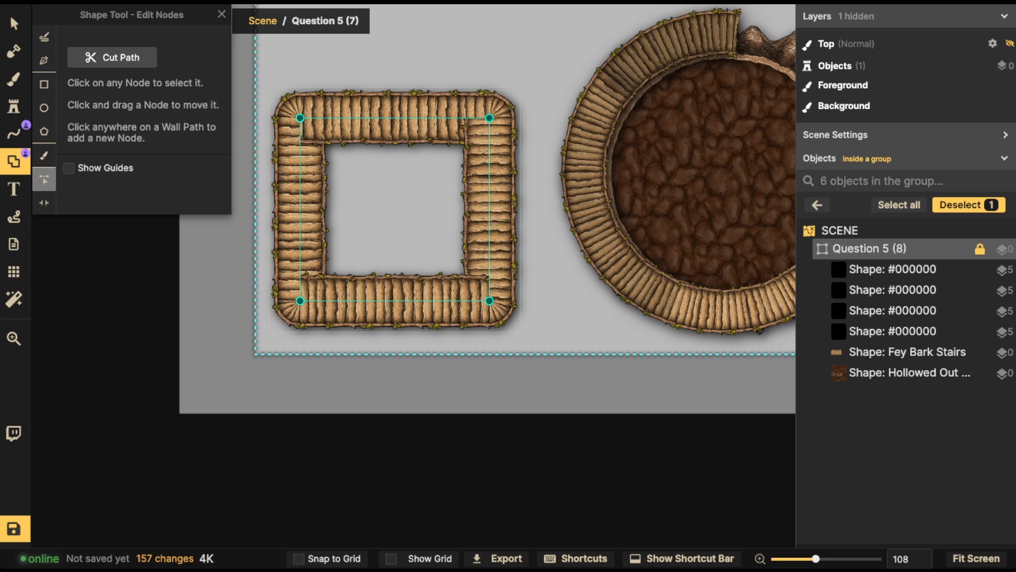
{"action": "left_click", "coordinate": [44, 203]}
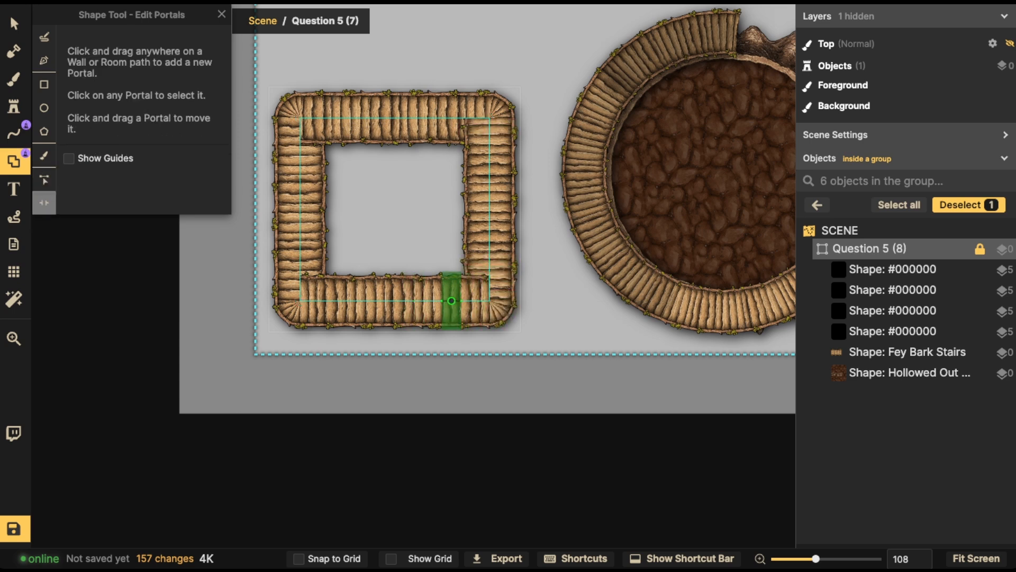
{"action": "left_click", "coordinate": [486, 301]}
{"action": "left_click_drag", "start_coordinate": [108, 171], "coordinate": [147, 172]}
Step: Place Fey Bark Stairs landing stamps at scale 65 on the three remaining corners of the rectangular staircase
{"action": "left_click", "coordinate": [14, 106]}
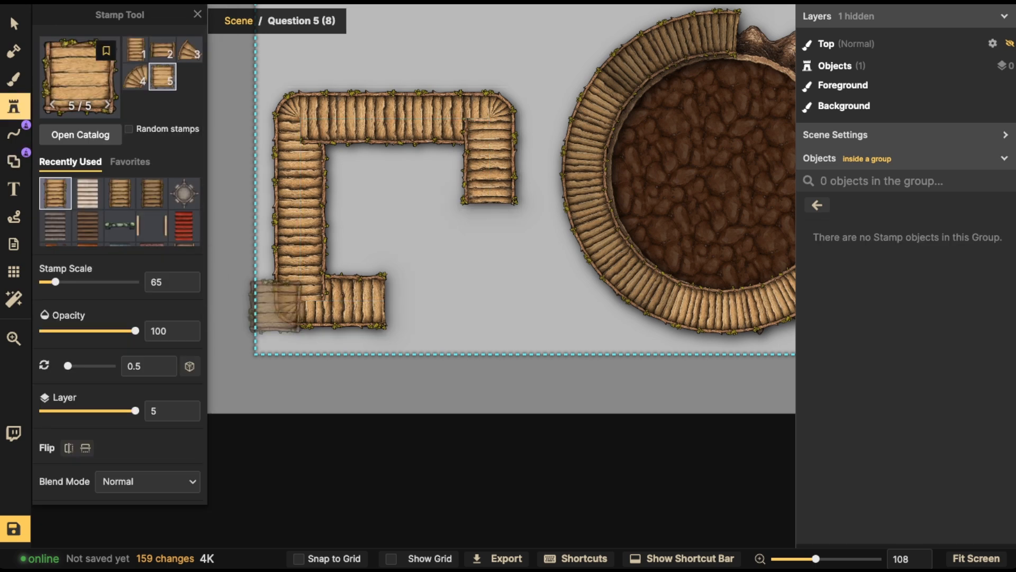
{"action": "left_click", "coordinate": [299, 299]}
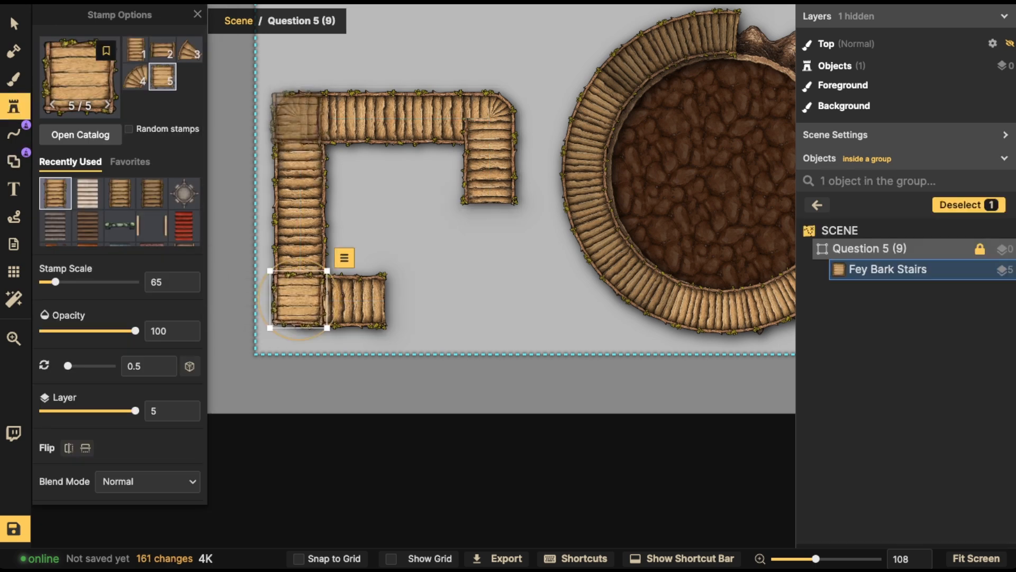
{"action": "left_click", "coordinate": [301, 118]}
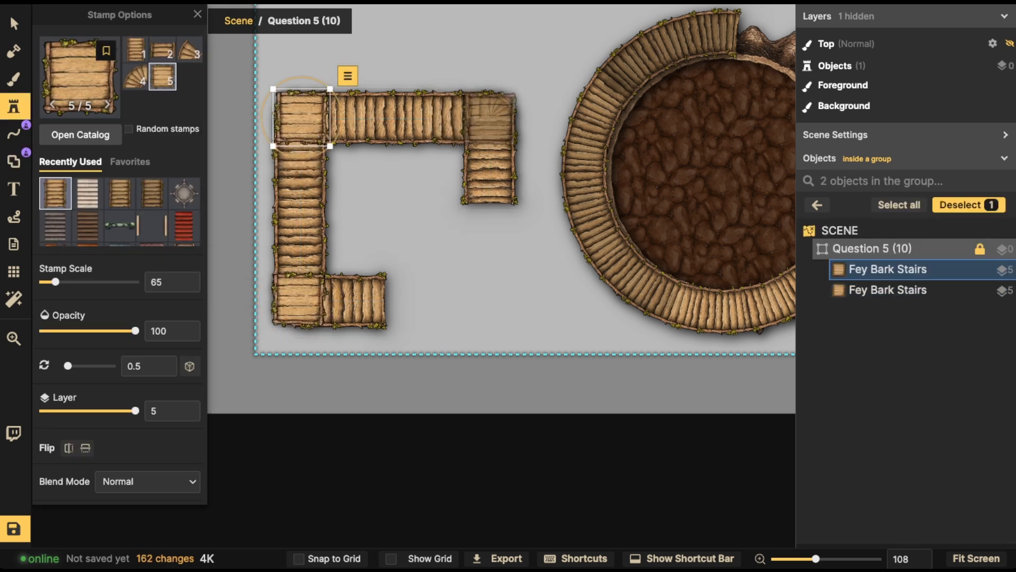
{"action": "left_click", "coordinate": [490, 119]}
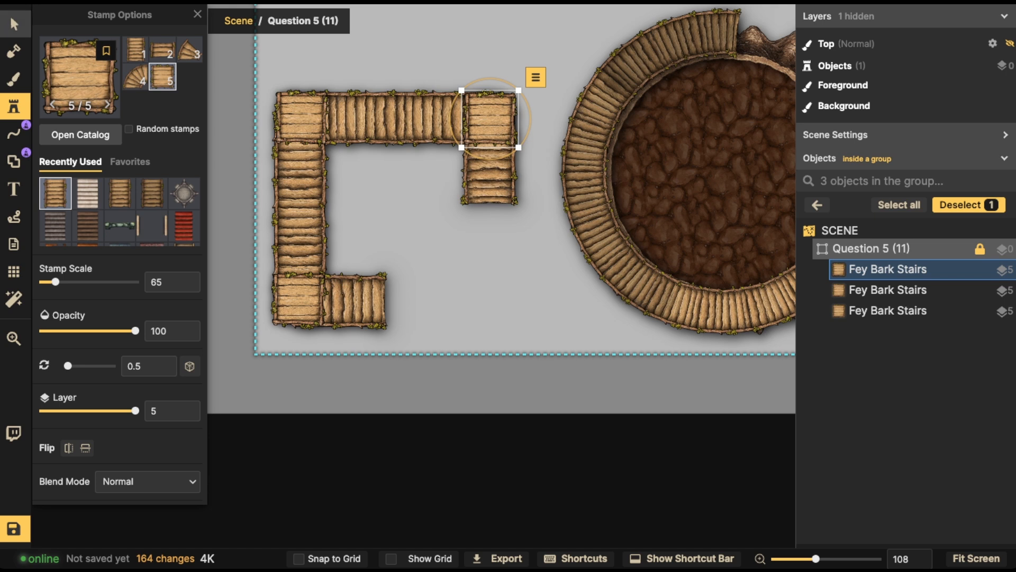
Step: Deselect the last landing stamp and leave the Question 5 group
{"action": "left_click", "coordinate": [14, 24]}
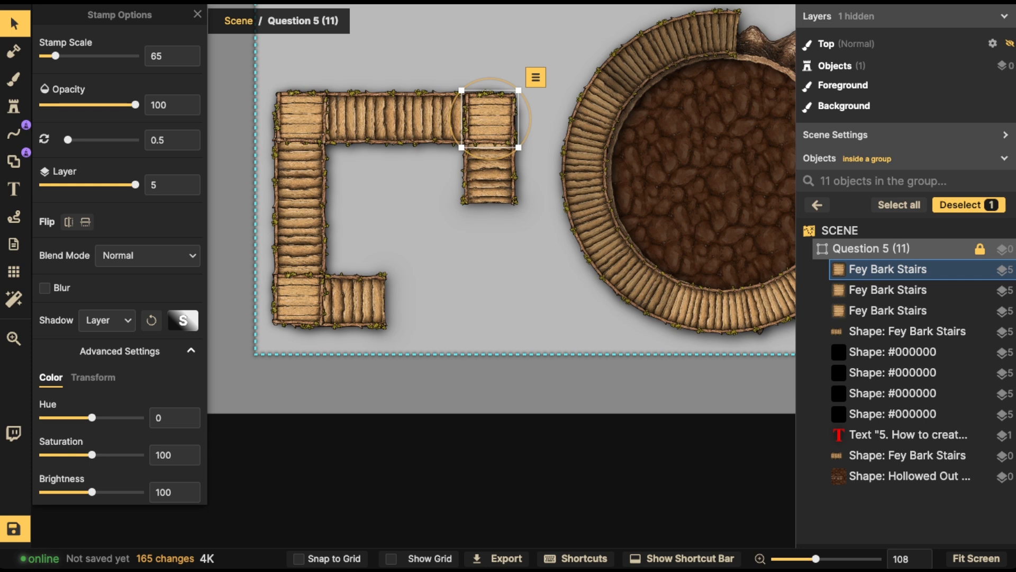
{"action": "key", "text": "Escape"}
{"action": "scroll", "coordinate": [397, 135], "scroll_direction": "down", "scroll_amount": 5}
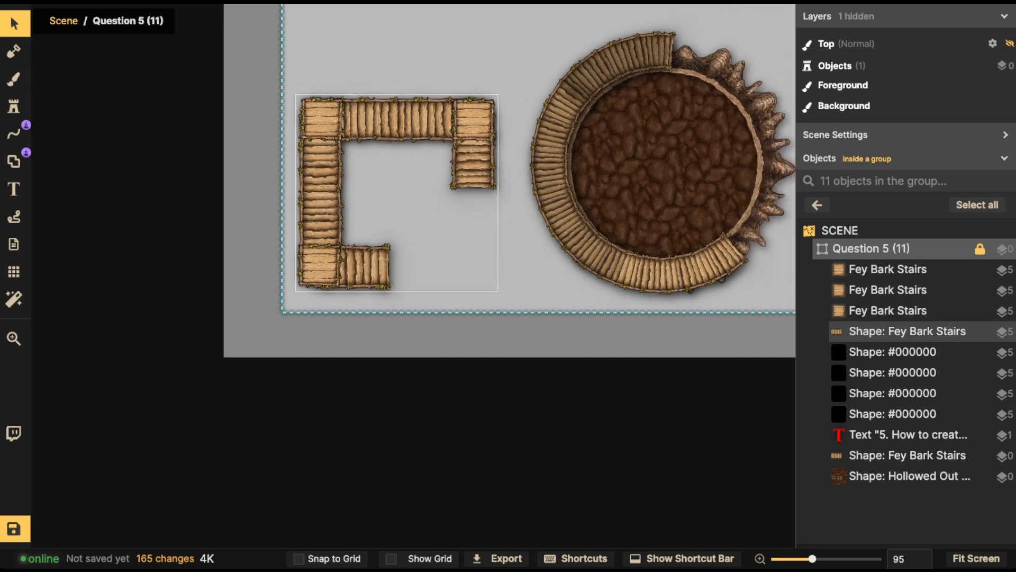
{"action": "left_click_drag", "start_coordinate": [397, 135], "coordinate": [335, 263]}
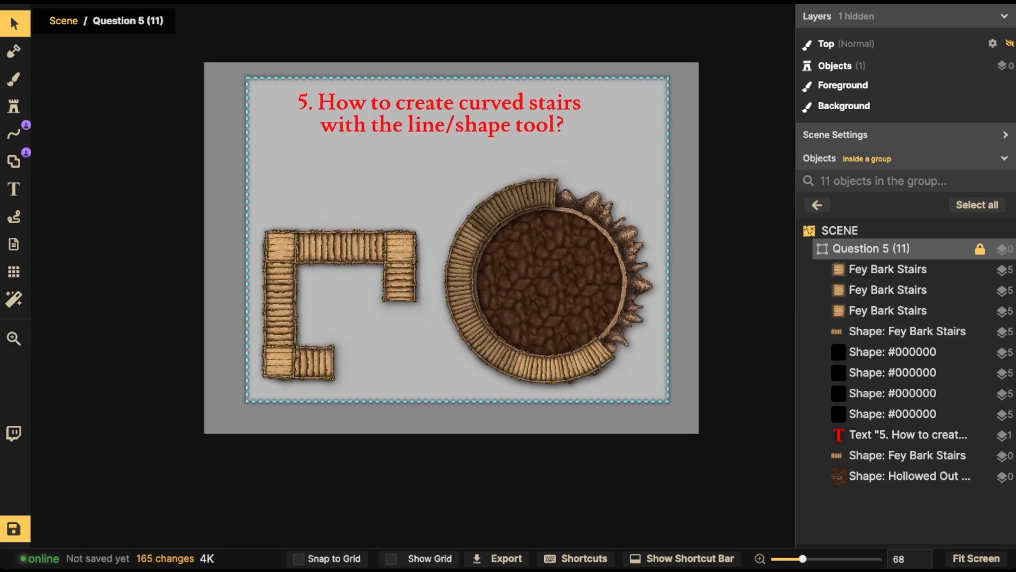
{"action": "key", "text": "Escape"}
{"action": "key", "text": "Escape"}
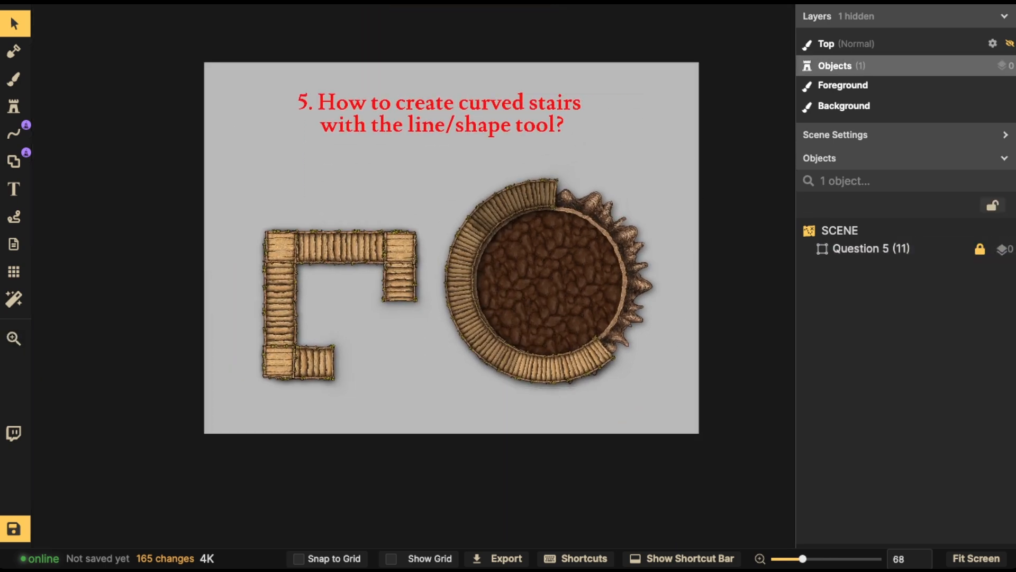